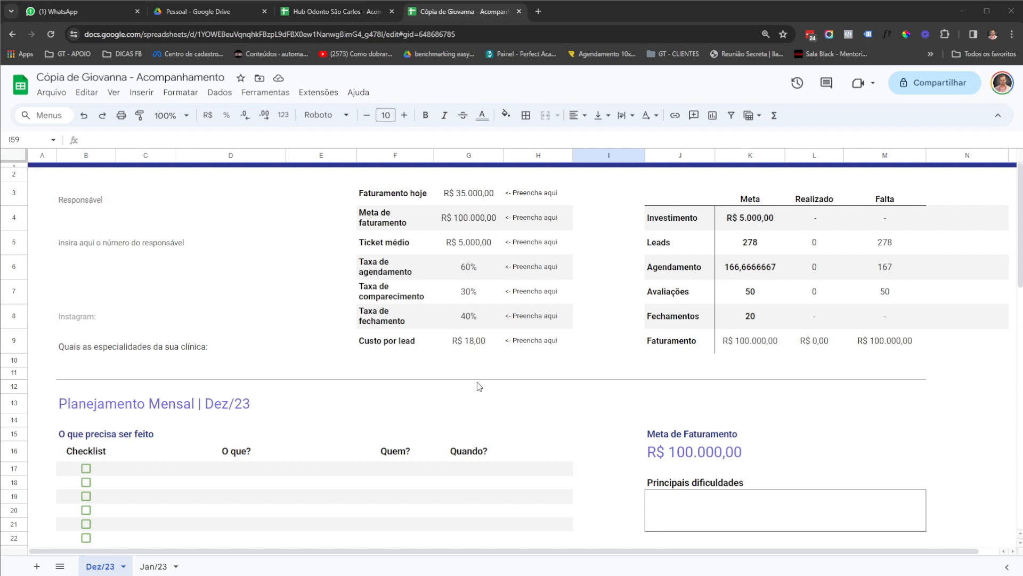
Review the clinic contact fields and the billing, ticket, conversion rate and cost-per-lead inputs at the top of the Dez/23 sheet
left_click(103, 224)
left_click(111, 263)
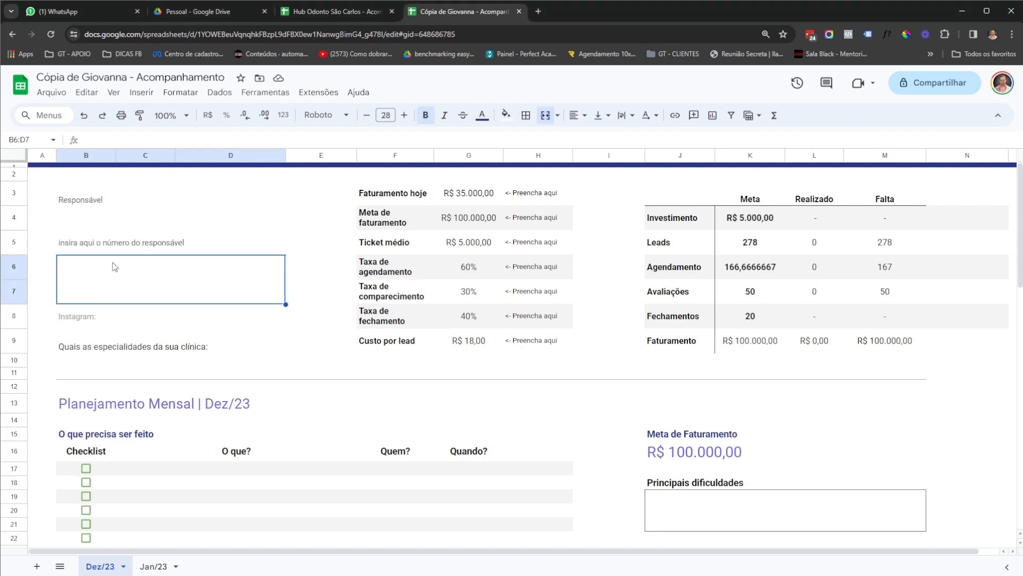
left_click(119, 325)
left_click(124, 364)
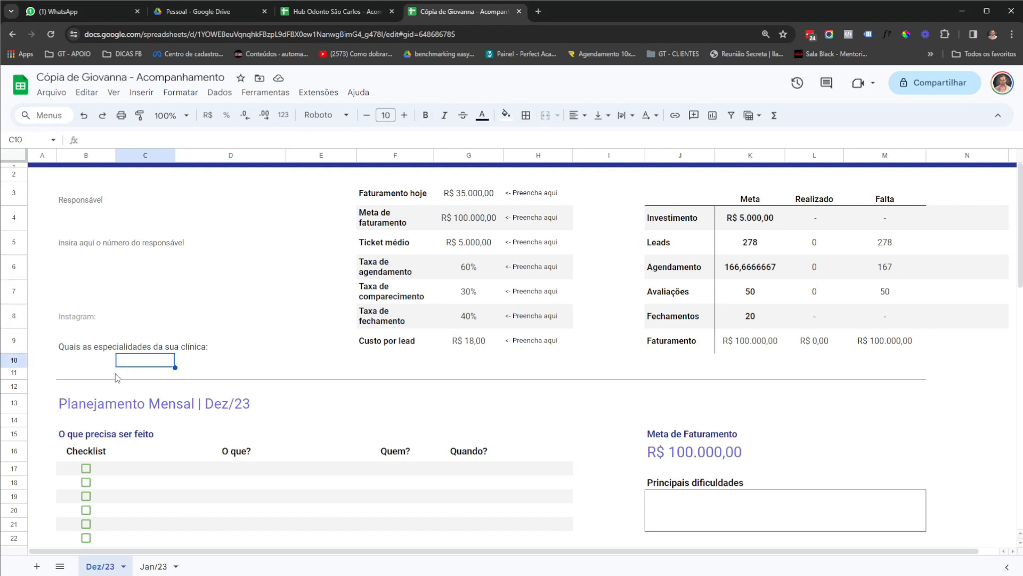
left_click(94, 366)
left_click(469, 195)
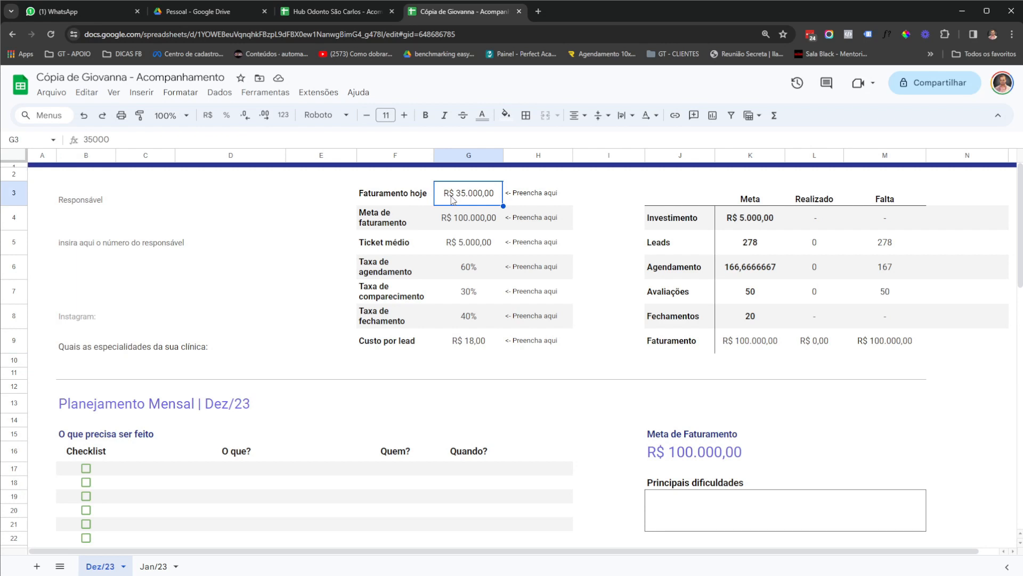
left_click(468, 224)
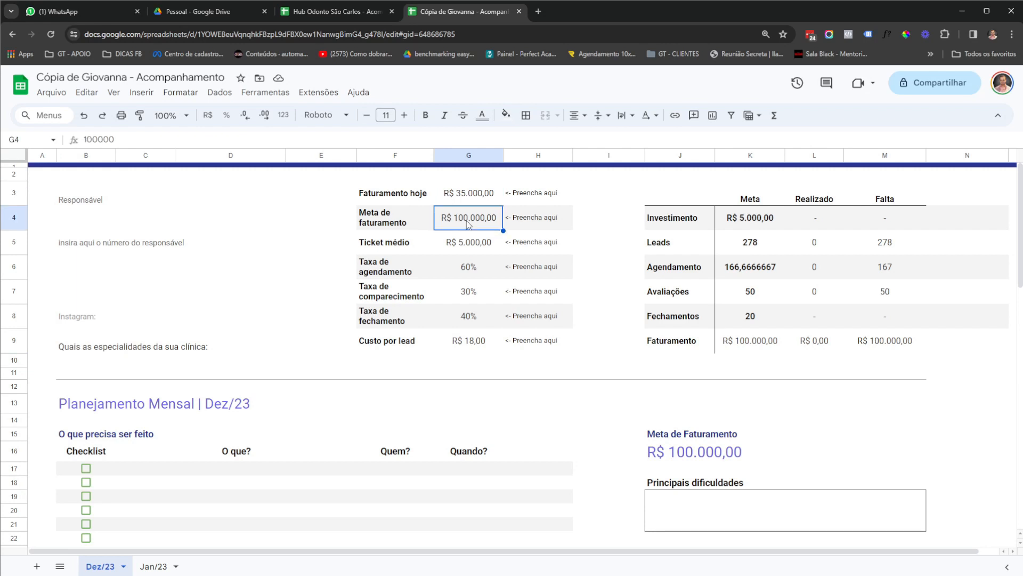
left_click(470, 245)
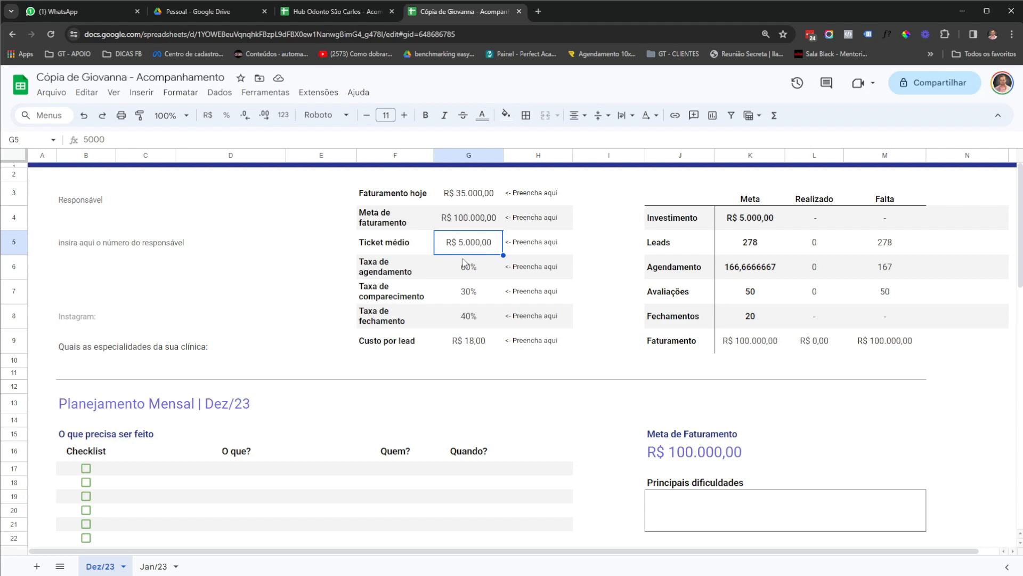
left_click(467, 264)
left_click(469, 293)
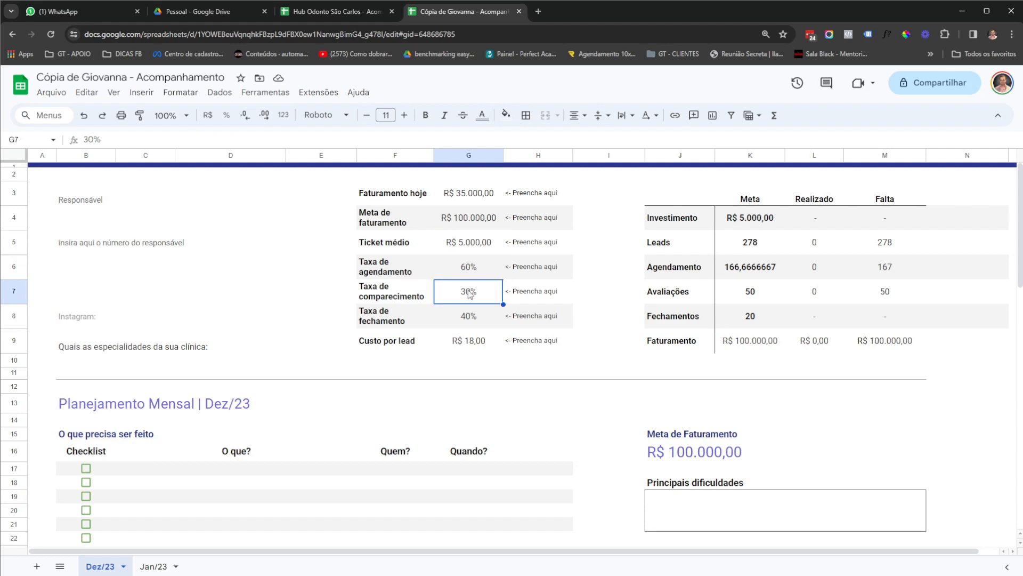
left_click(462, 320)
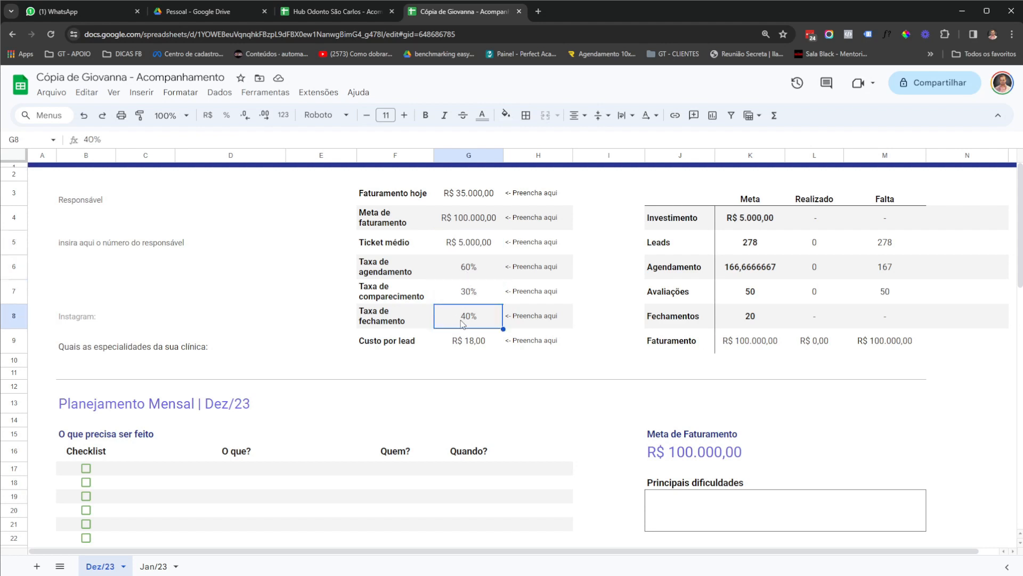
left_click(471, 340)
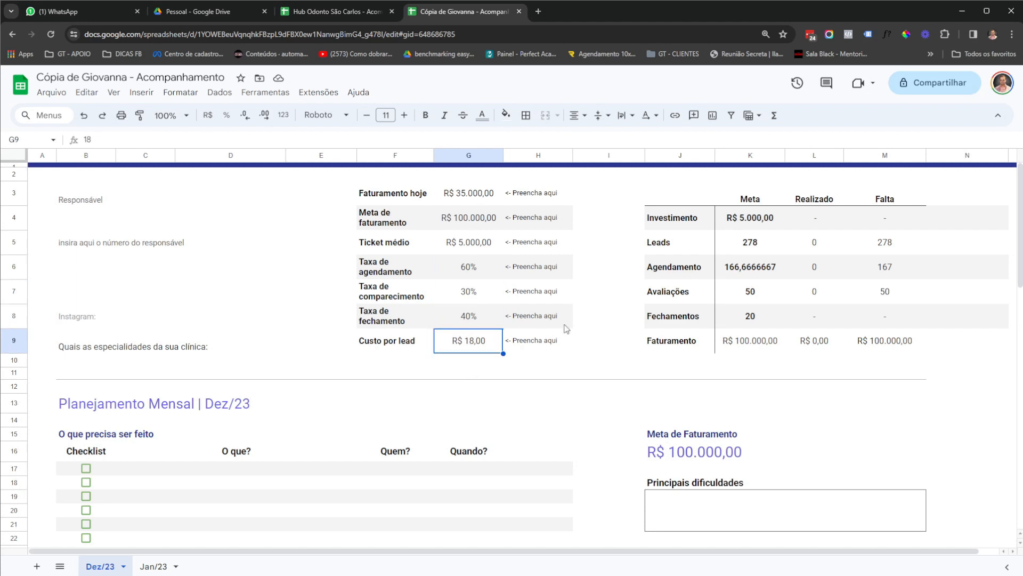
Review the Meta, Realizado and Falta table, the monthly planning and team sections, and the daily tracking table
left_click(764, 218)
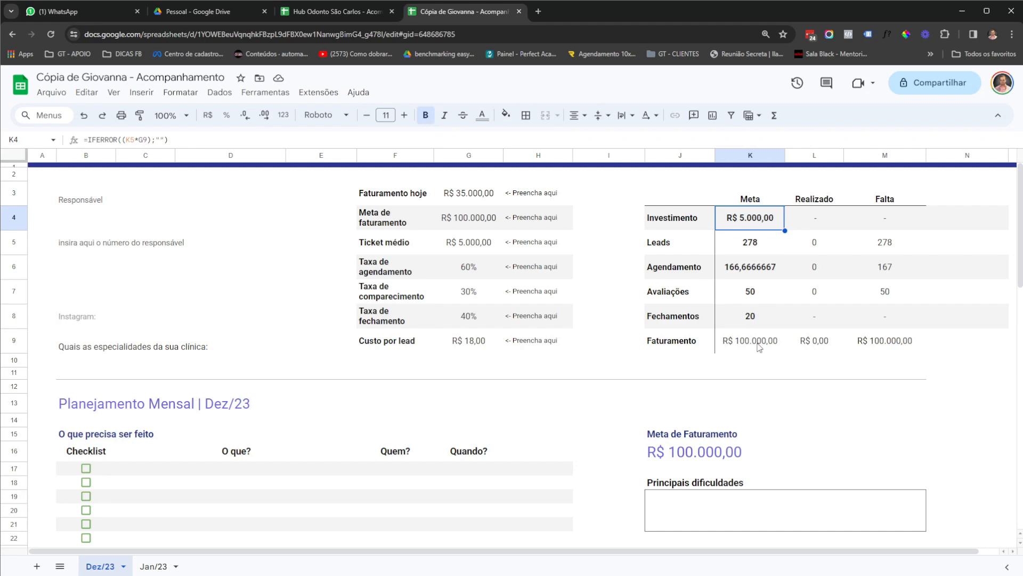
scroll(488, 422, "down", 3)
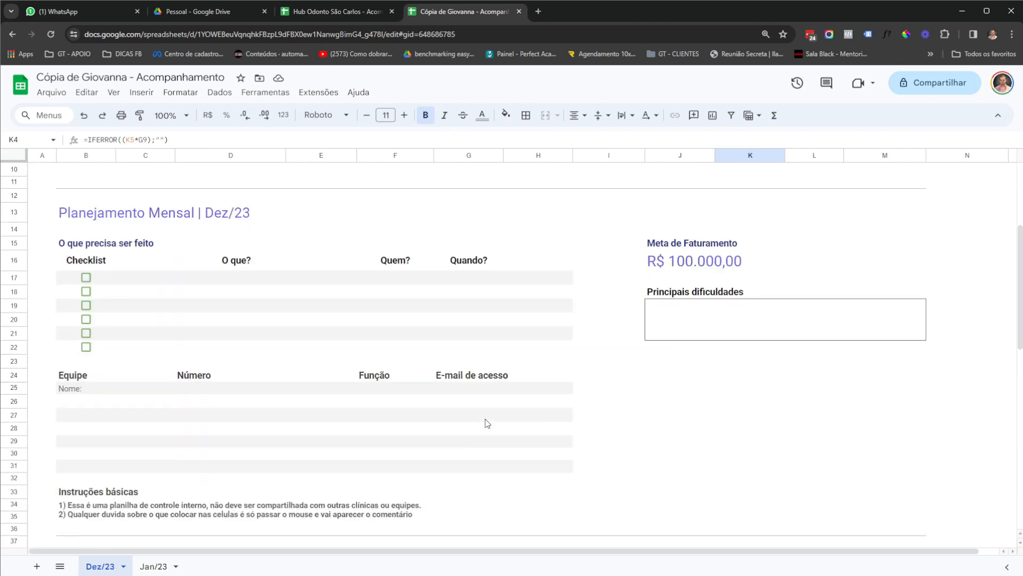
scroll(568, 446, "up", 3)
left_click(814, 256)
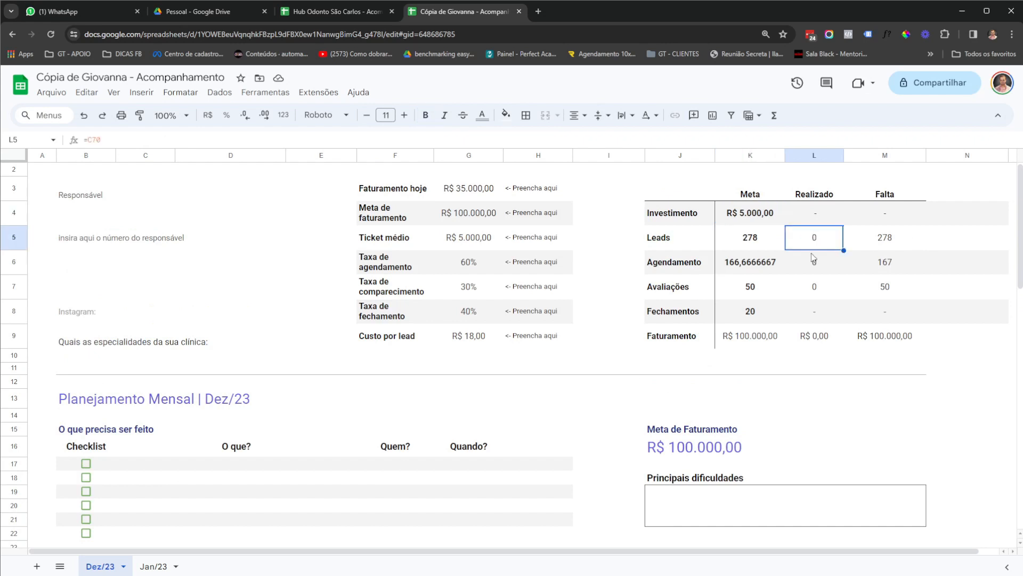
left_click(817, 279)
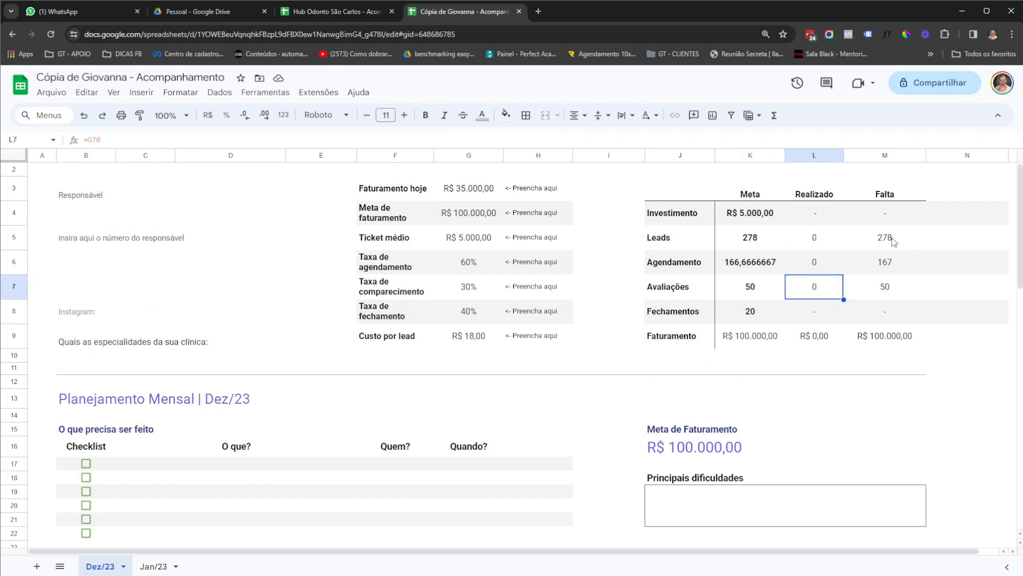
scroll(140, 337, "down", 2)
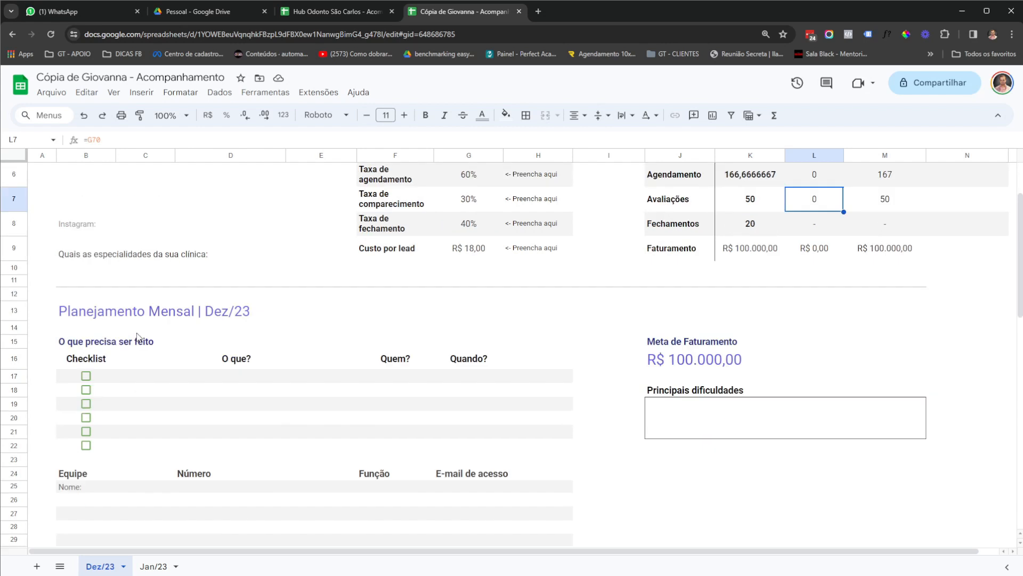
left_click(234, 382)
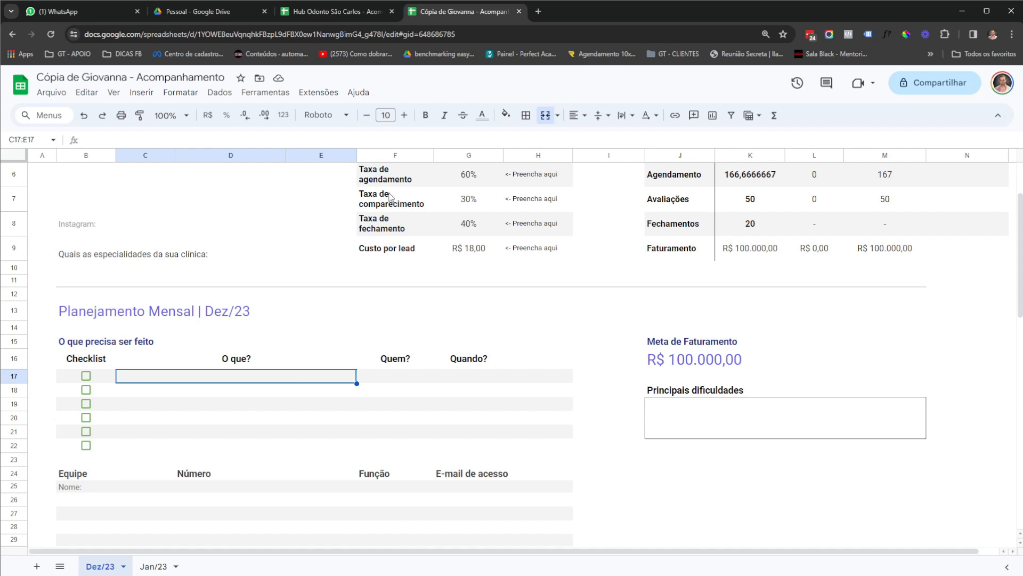
scroll(268, 285, "down", 5)
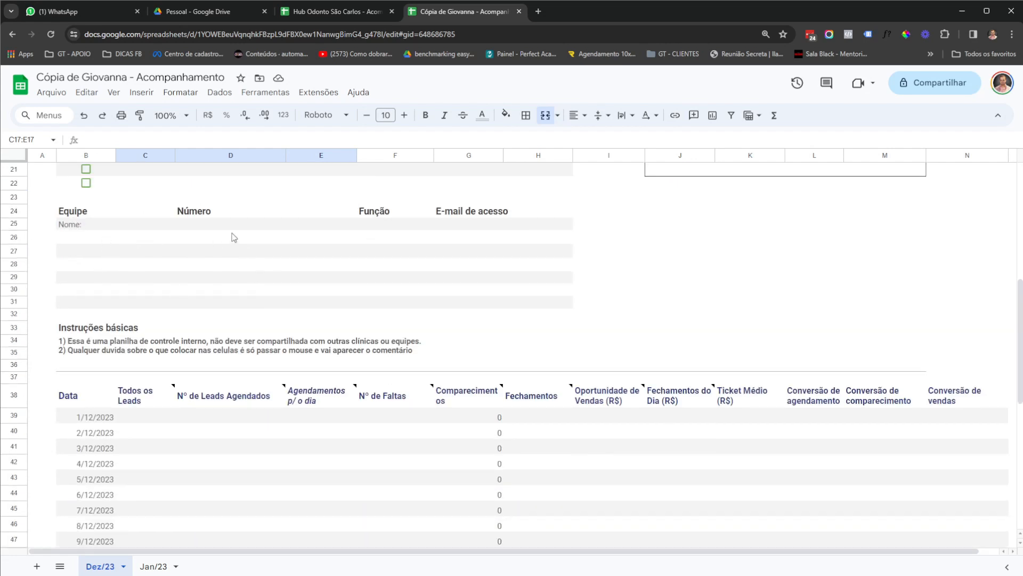
scroll(357, 248, "down", 4)
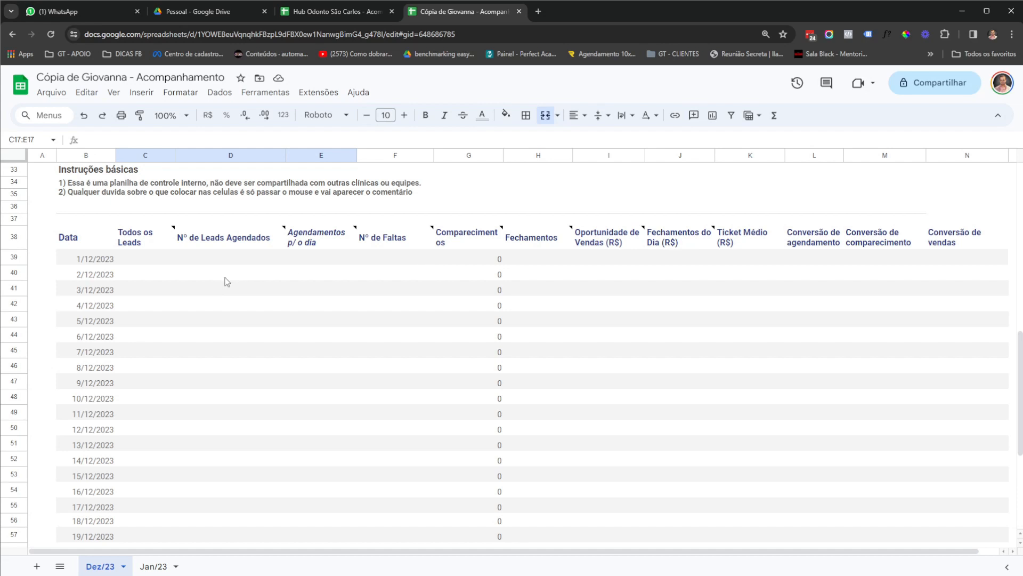
Enter 8 under Todos os Leads for 1/12/2023 in the daily tracking table
left_click(88, 263)
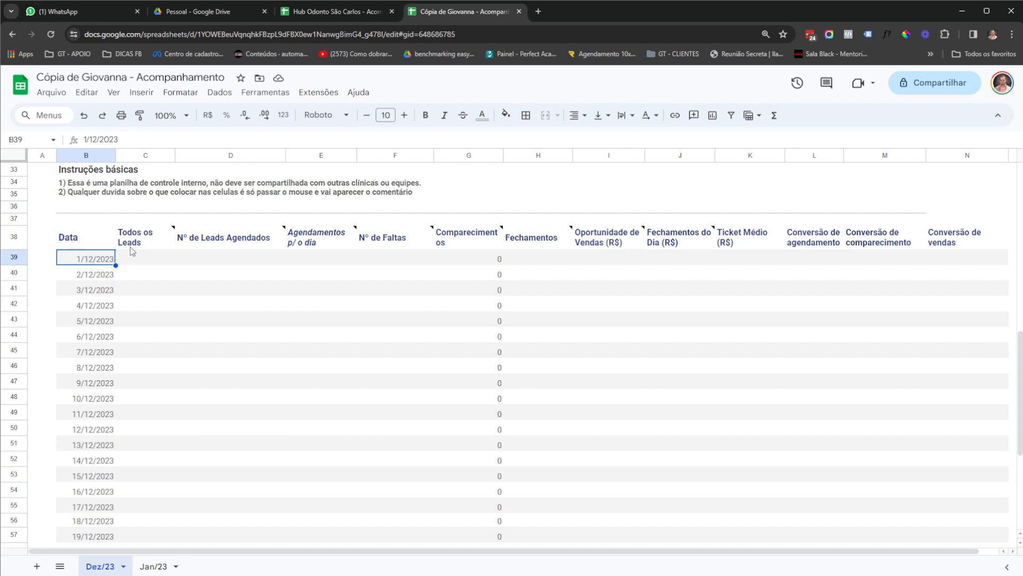
left_click(138, 262)
mouse_move(175, 230)
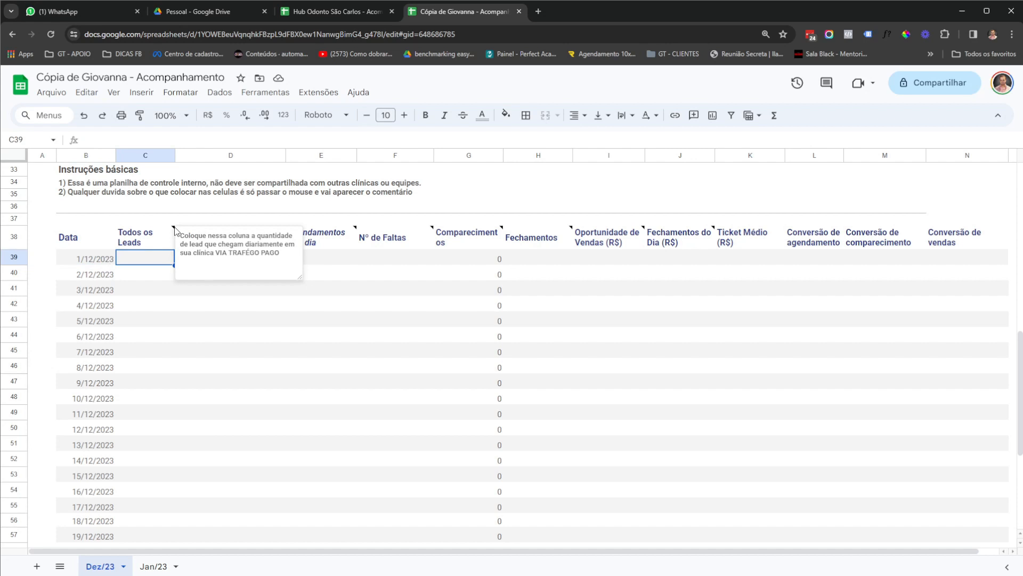
type("8")
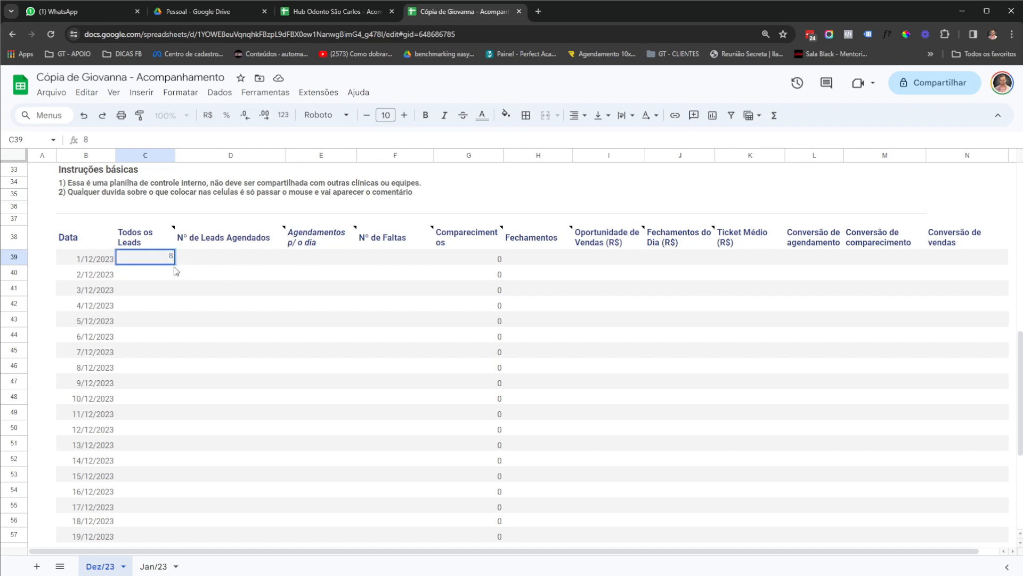
Read the note on Nº de Leads Agendados and enter 4 in that column for 1/12/2023
left_click(209, 259)
mouse_move(248, 224)
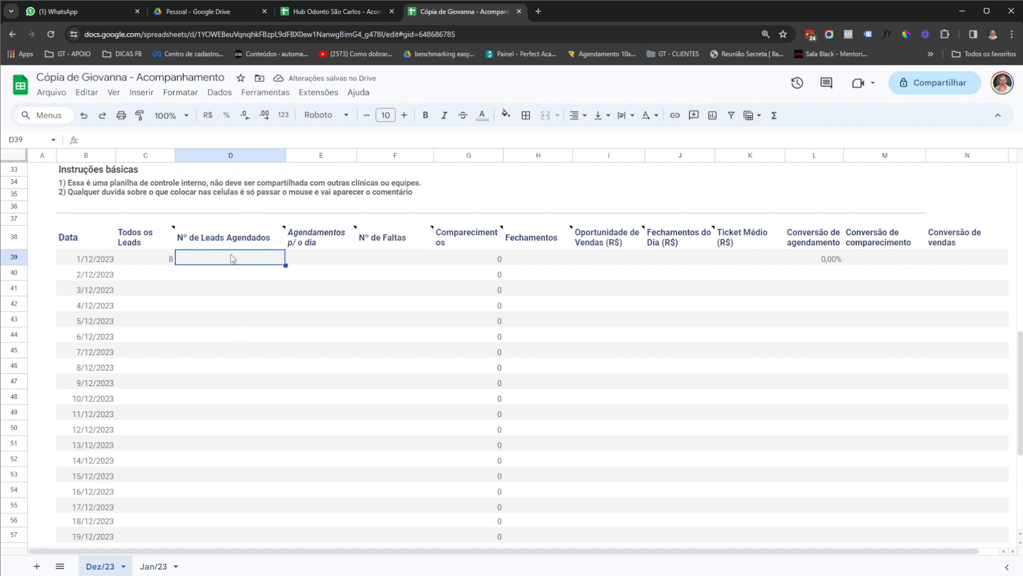
left_click(284, 224)
mouse_move(284, 233)
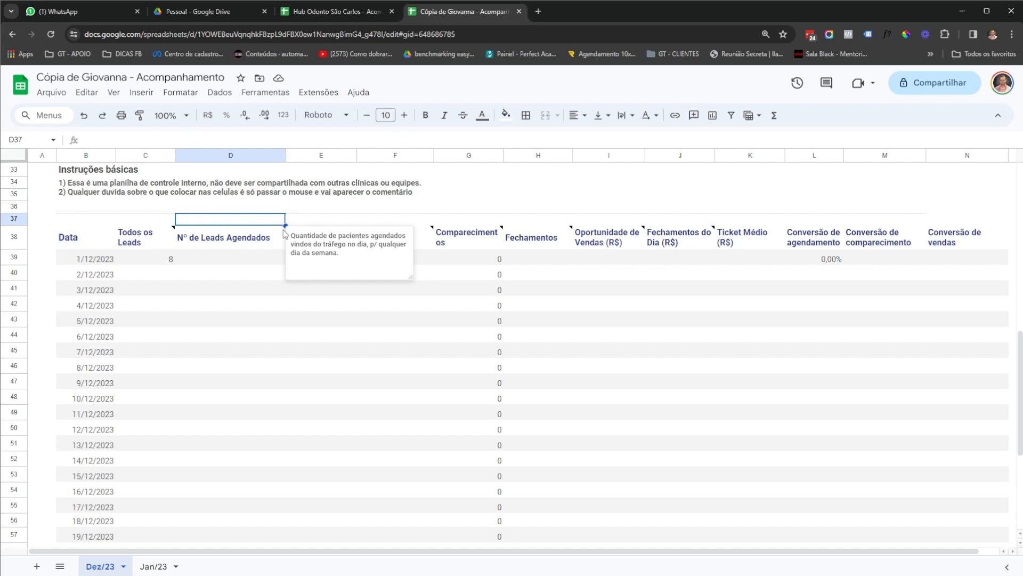
left_click(255, 257)
type("4")
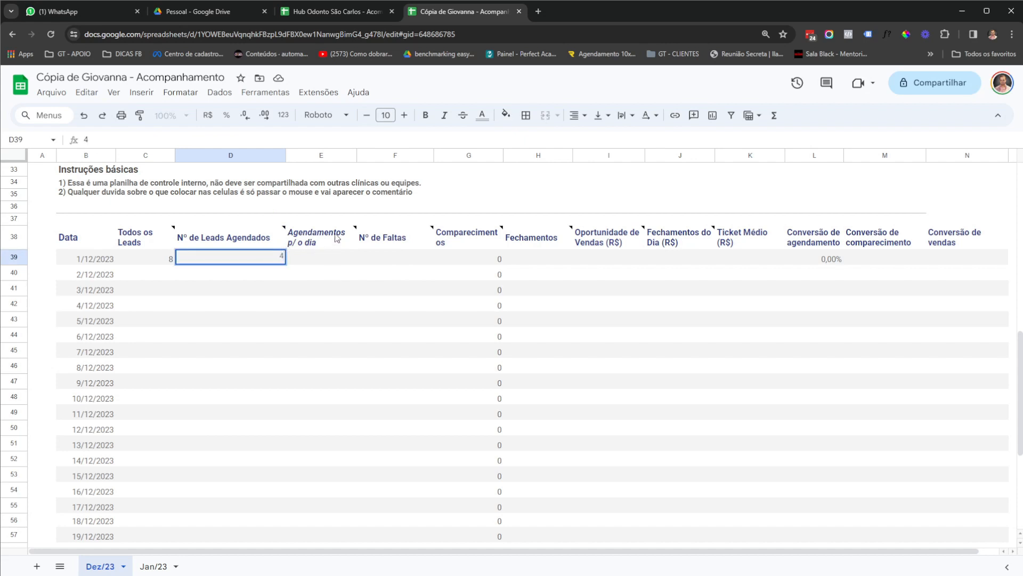
Read the note on Agendamentos p/ o dia and enter 6 in that column for 1/12/2023
mouse_move(353, 228)
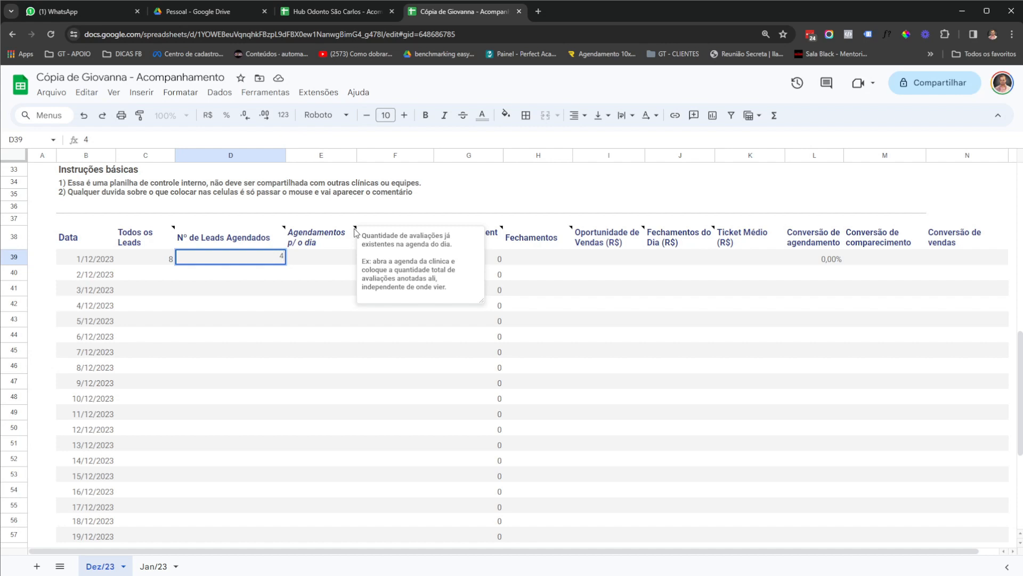
left_click(331, 261)
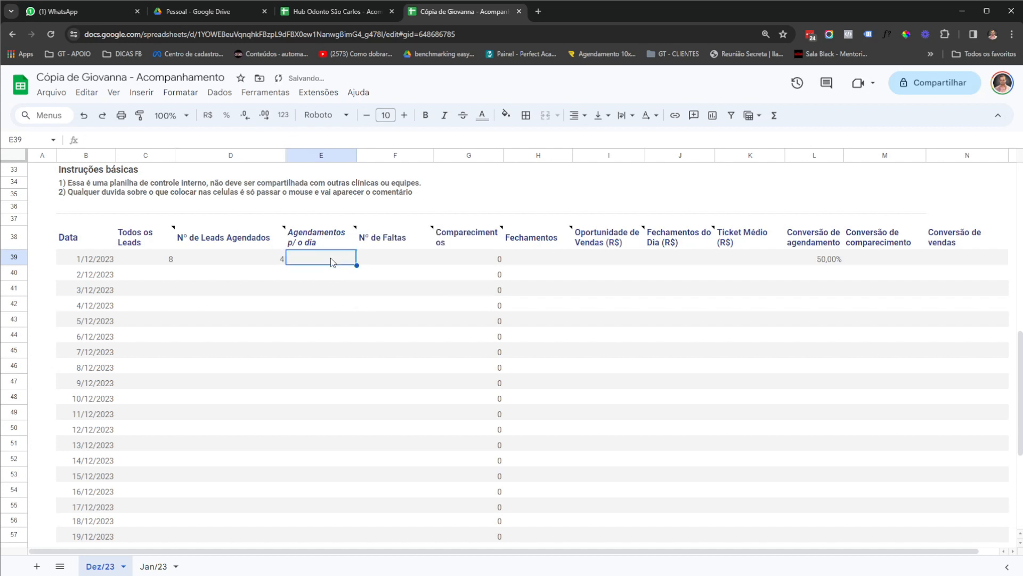
type("6")
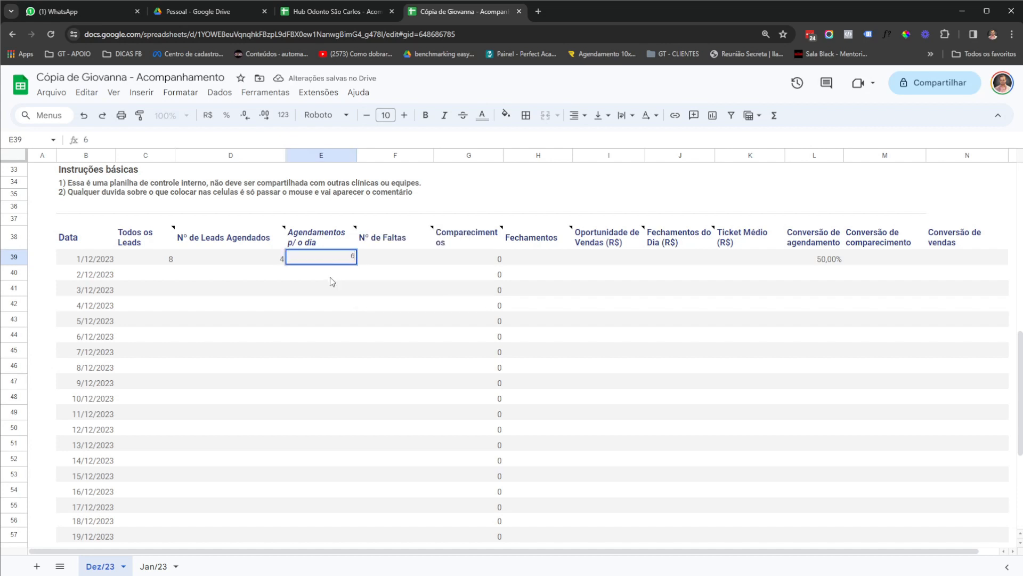
key("Return")
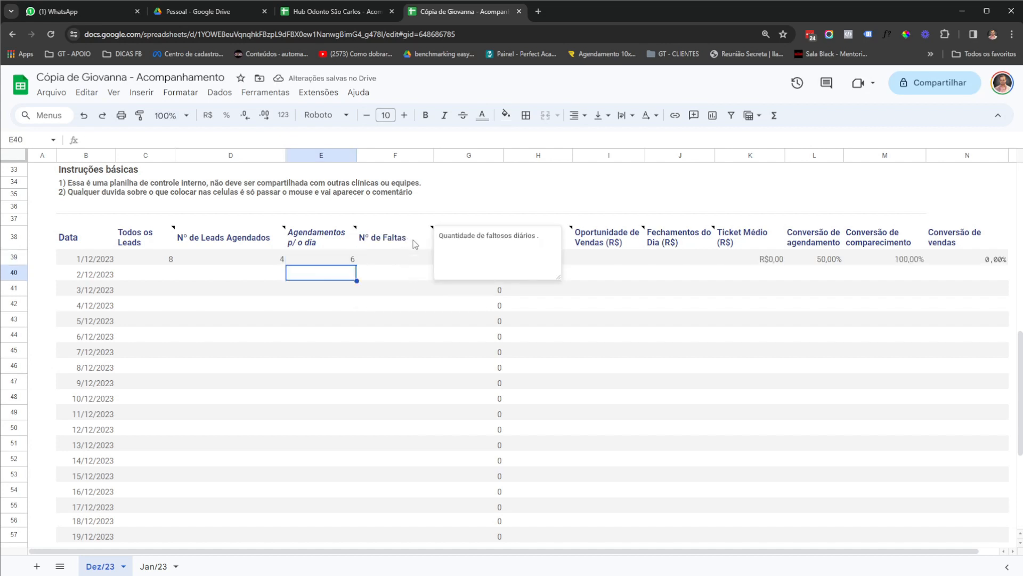
Enter 2 under Nº de Faltas for 1/12/2023
left_click(413, 241)
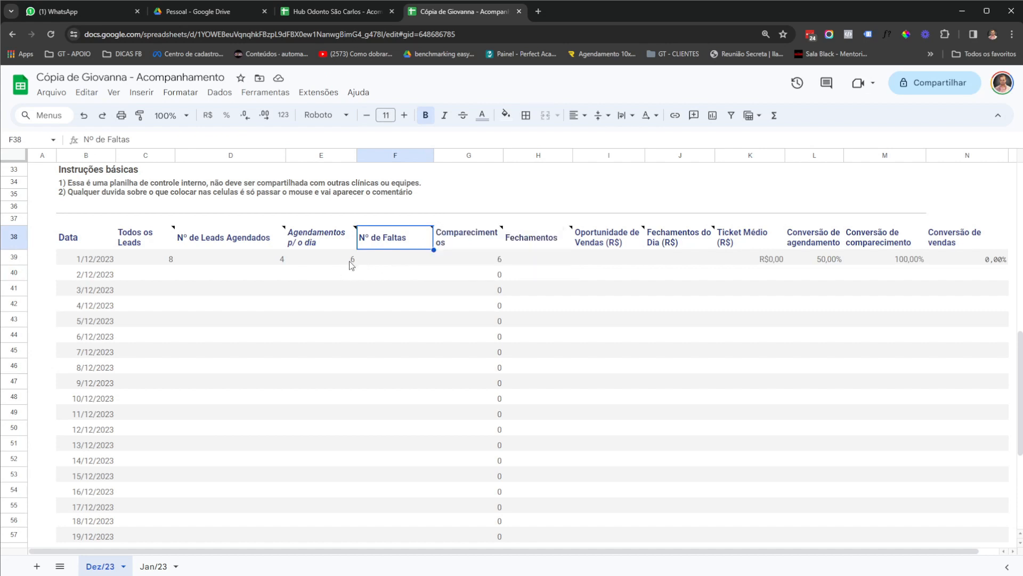
left_click(392, 260)
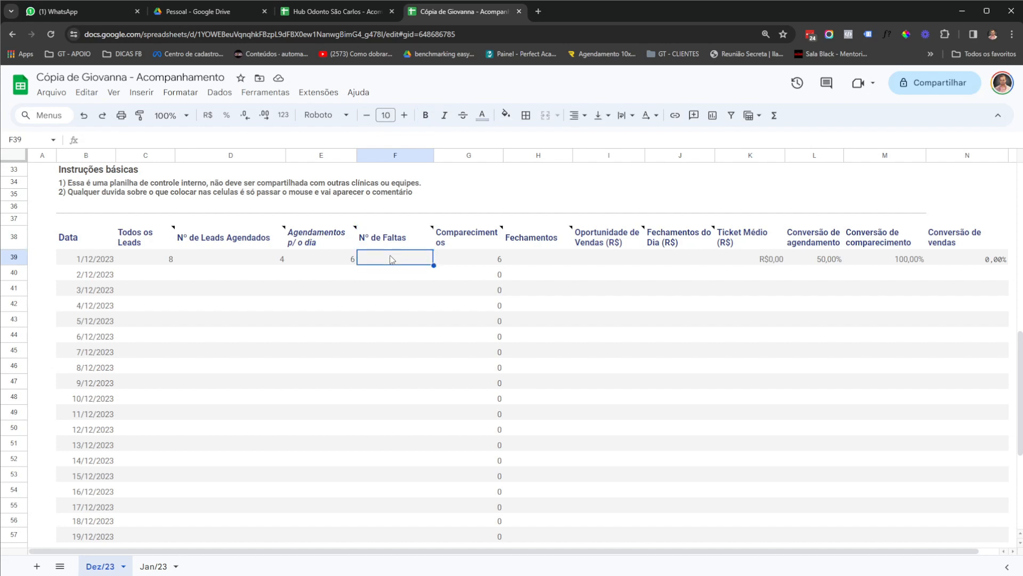
type("2")
left_click(401, 293)
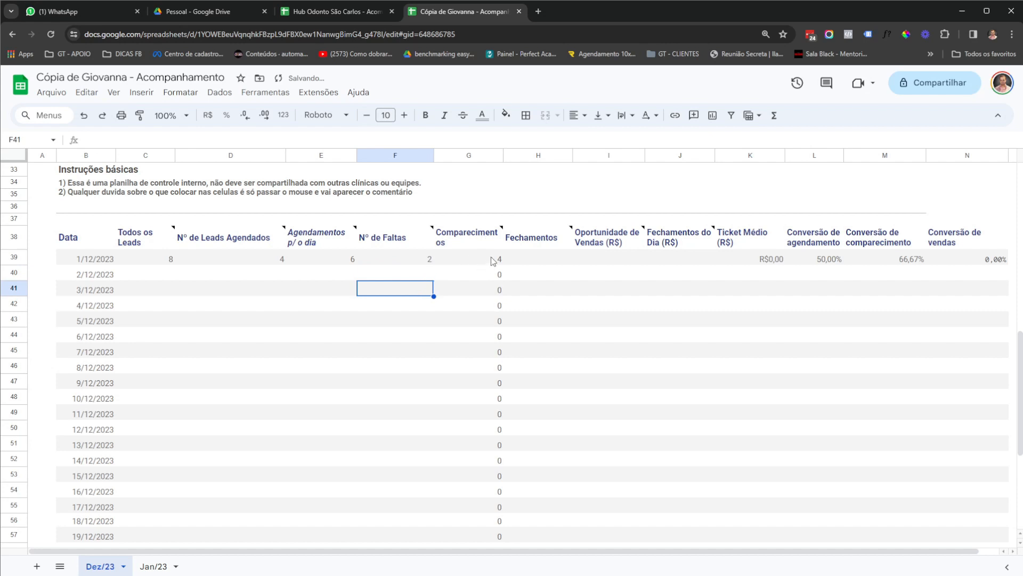
Read the note on Fechamentos and enter 2 in that column for 1/12/2023
mouse_move(488, 243)
left_click(541, 261)
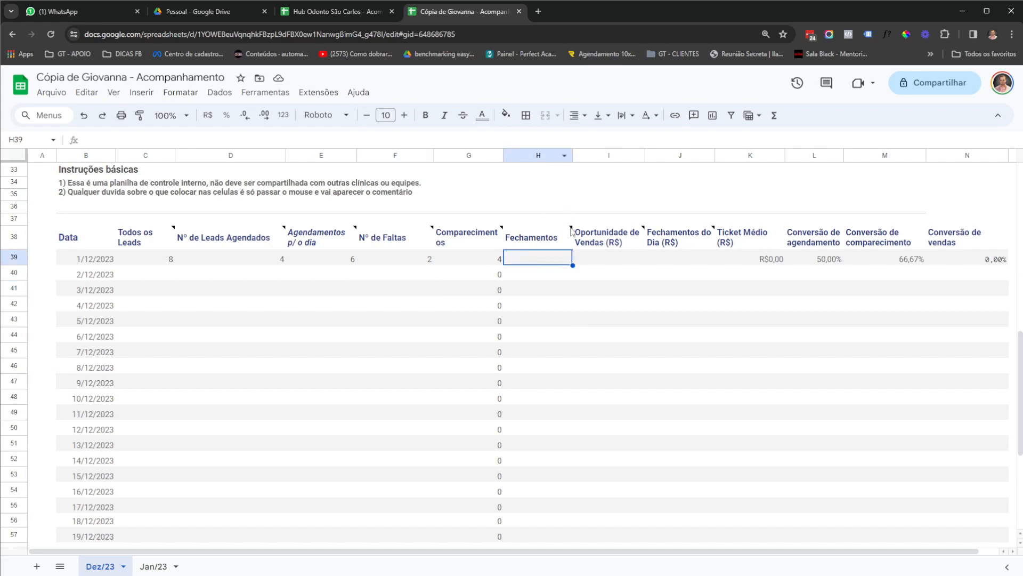
mouse_move(571, 231)
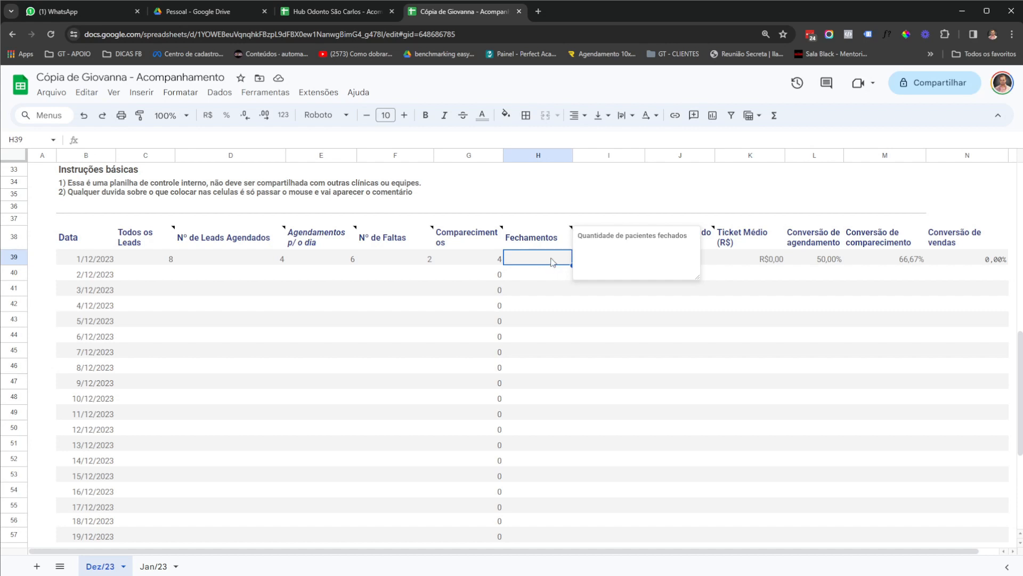
type("2")
key("Return")
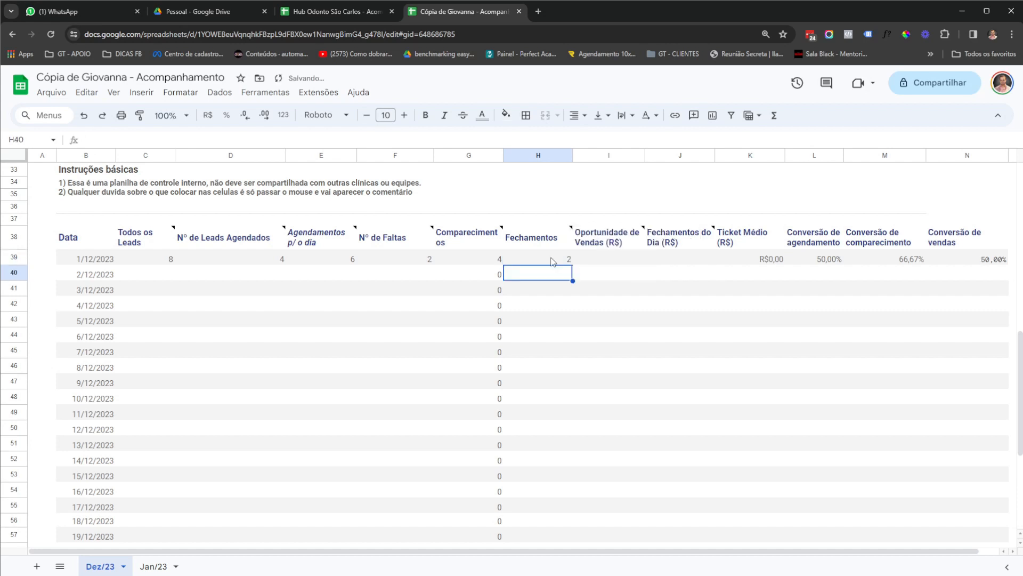
Check the Conversão de vendas formula and enter 20000 under Oportunidade de Vendas (R$) for 1/12/2023
left_click(998, 261)
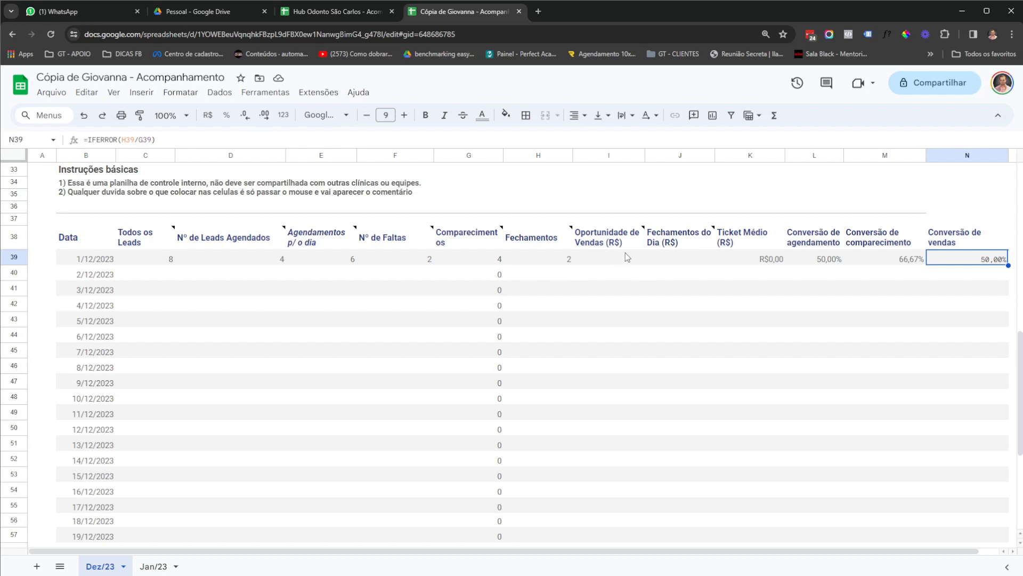
mouse_move(641, 234)
left_click(610, 259)
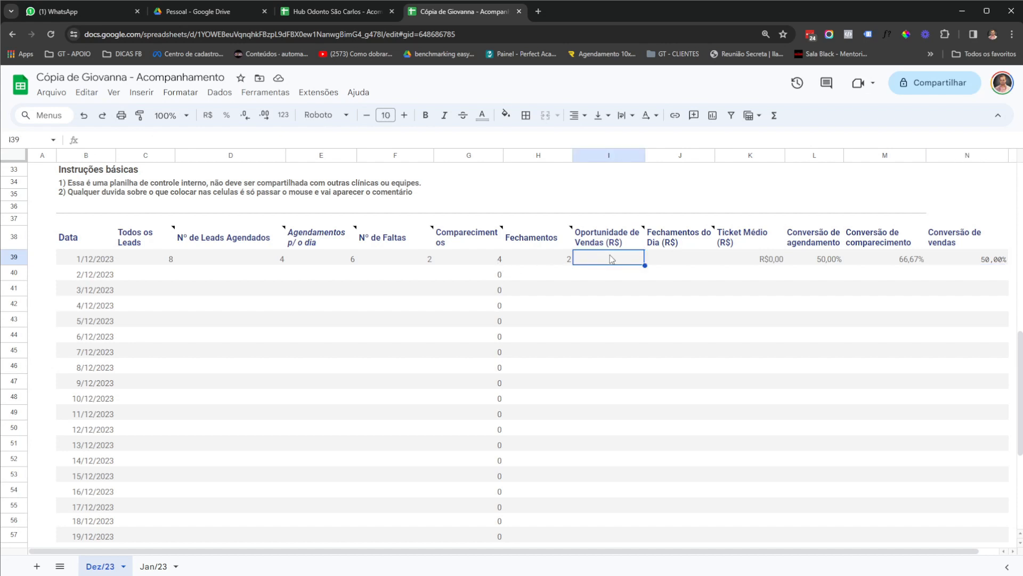
type("10000")
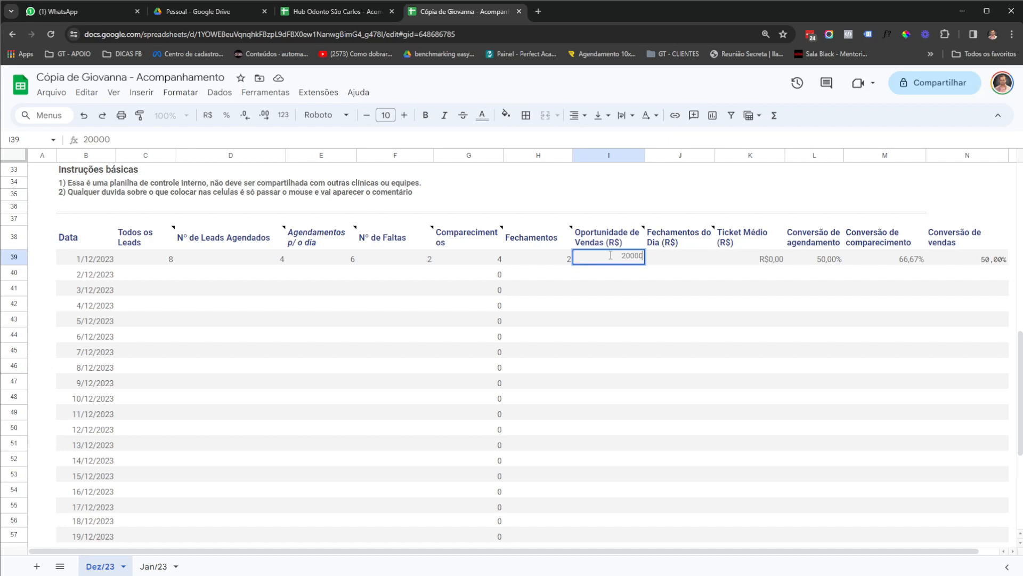
key("Return")
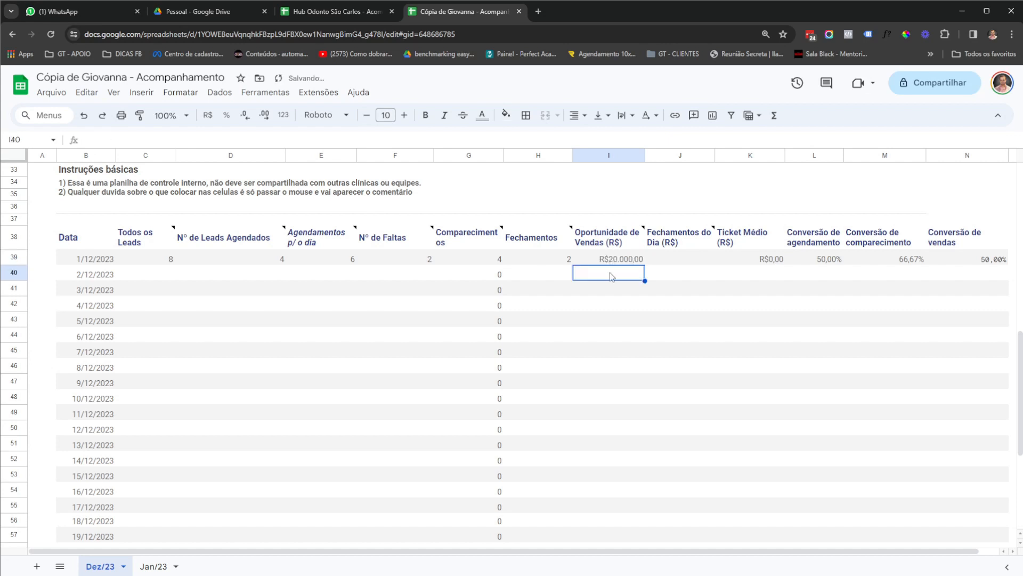
Enter 8000 under Fechamentos do Dia (R$) for 1/12/2023
left_click(693, 243)
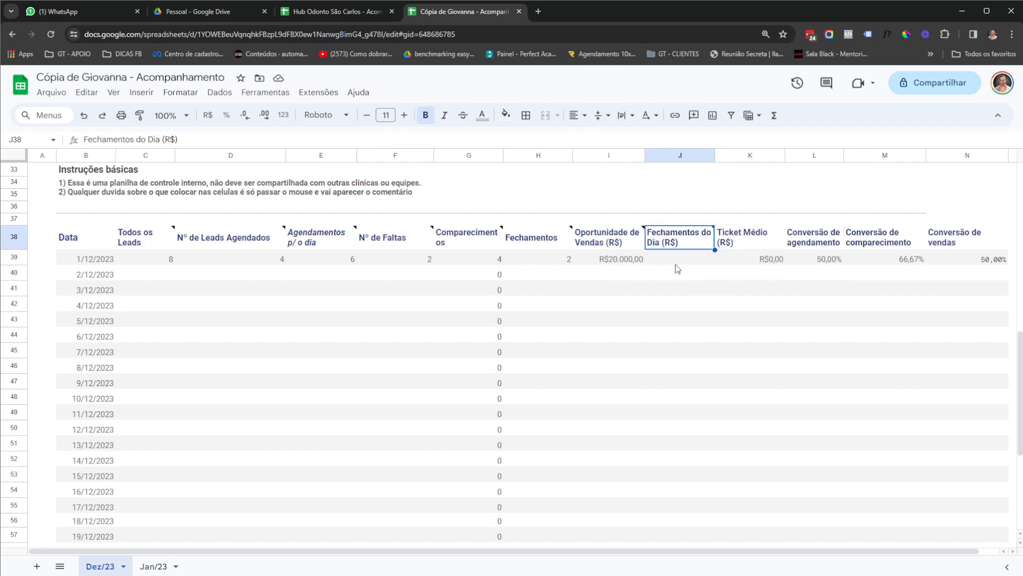
left_click(677, 260)
type("8000")
key("Return")
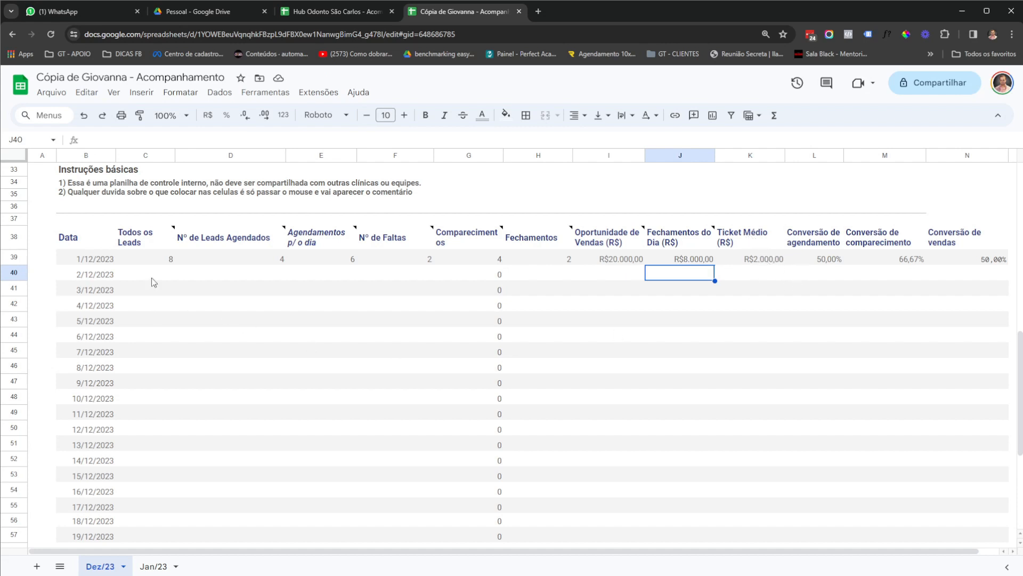
For 2/12/2023, enter 5 under Todos os Leads and 3 under Nº de Leads Agendados
left_click(166, 275)
type("5")
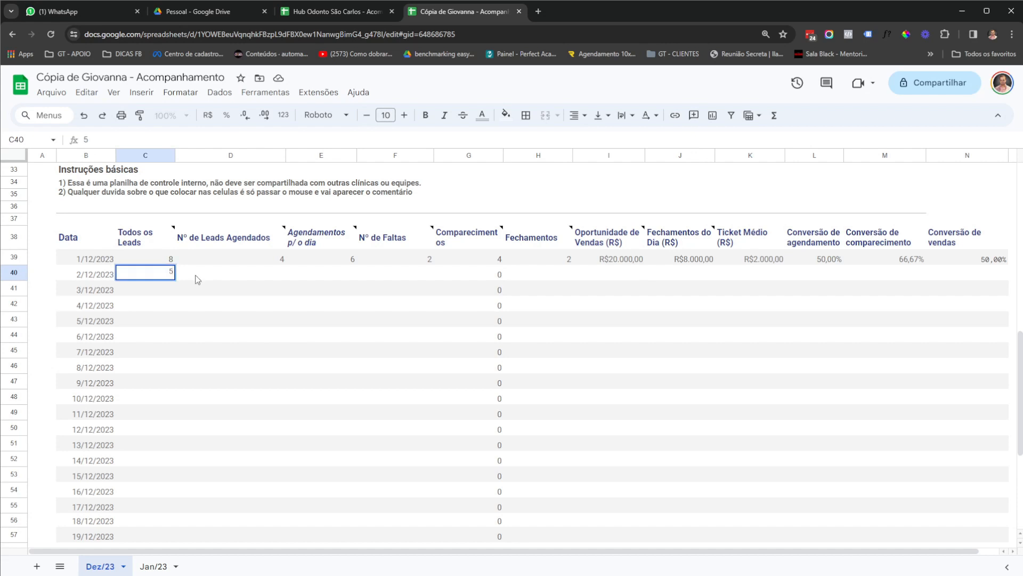
scroll(236, 277, "down", 5)
scroll(322, 363, "up", 5)
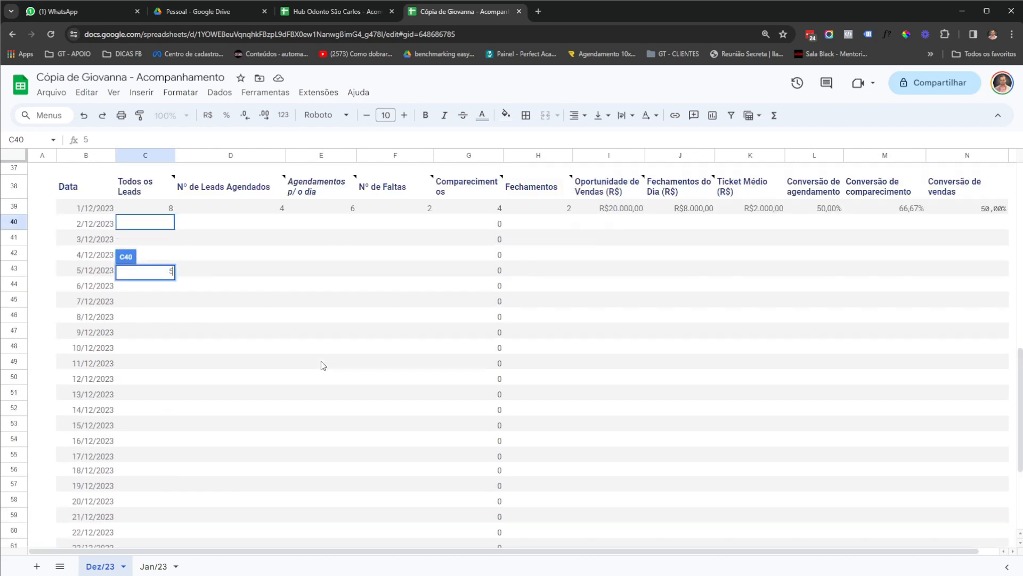
left_click(232, 261)
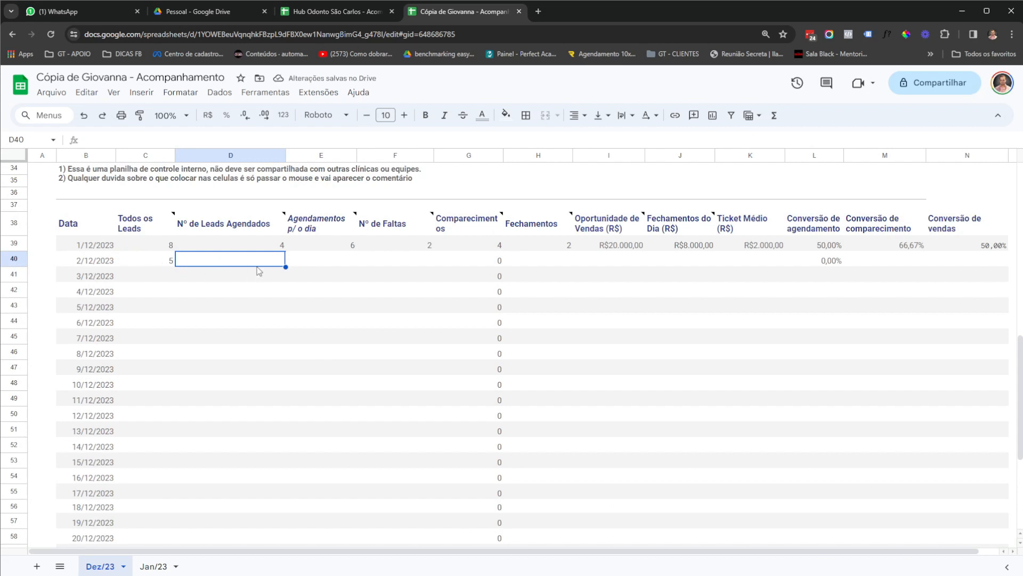
type("3")
For 2/12/2023, enter 5 under Agendamentos p/ o dia and 3 under Nº de Faltas
left_click(332, 261)
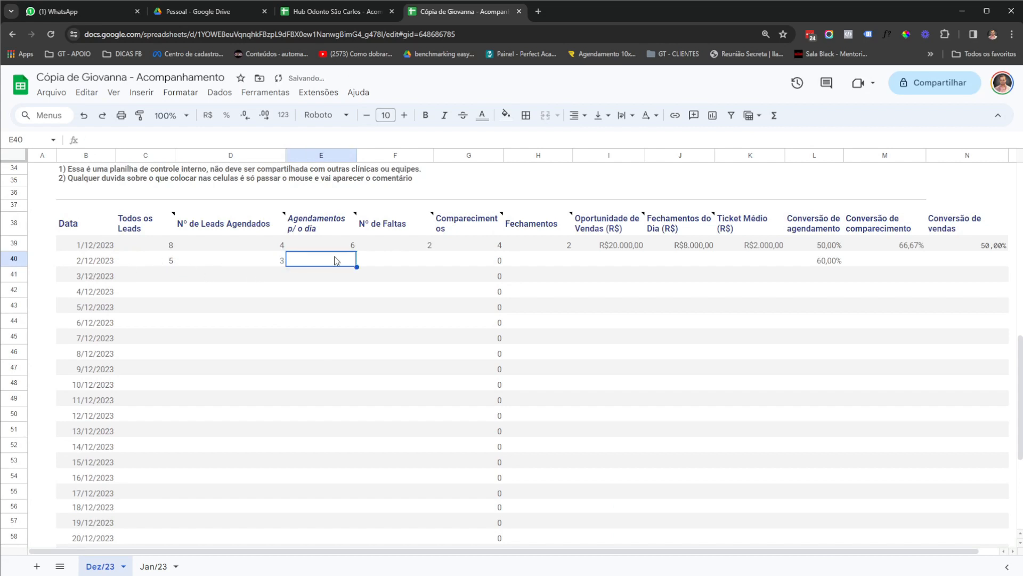
type("5")
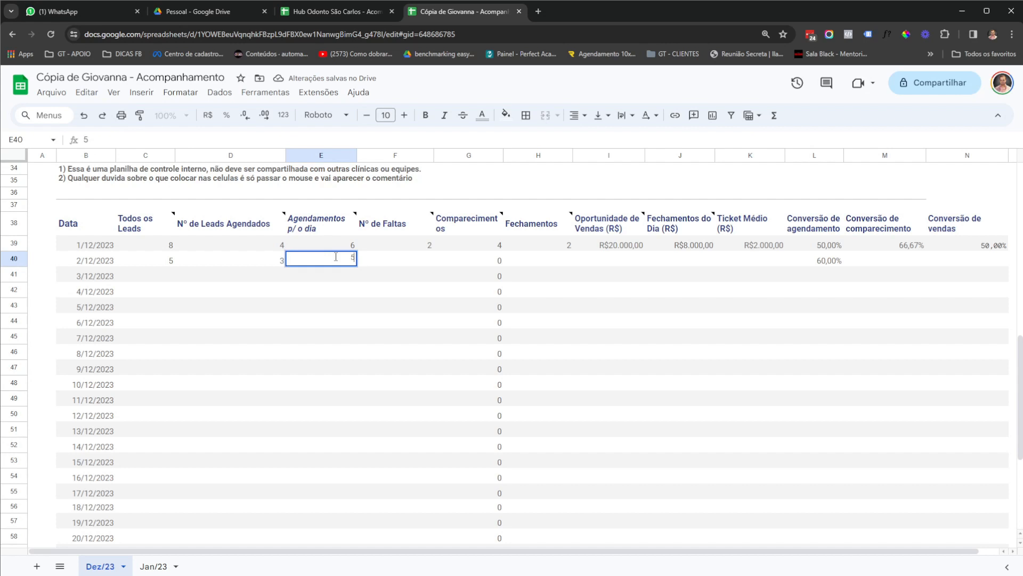
left_click(400, 267)
type("3")
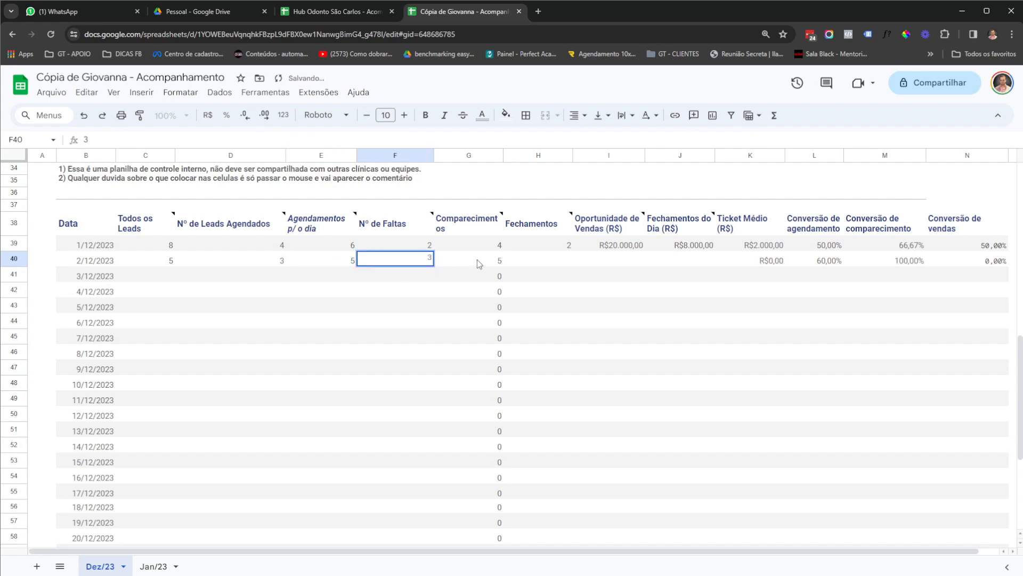
Enter 1 under Fechamentos for 2/12/2023
left_click(532, 265)
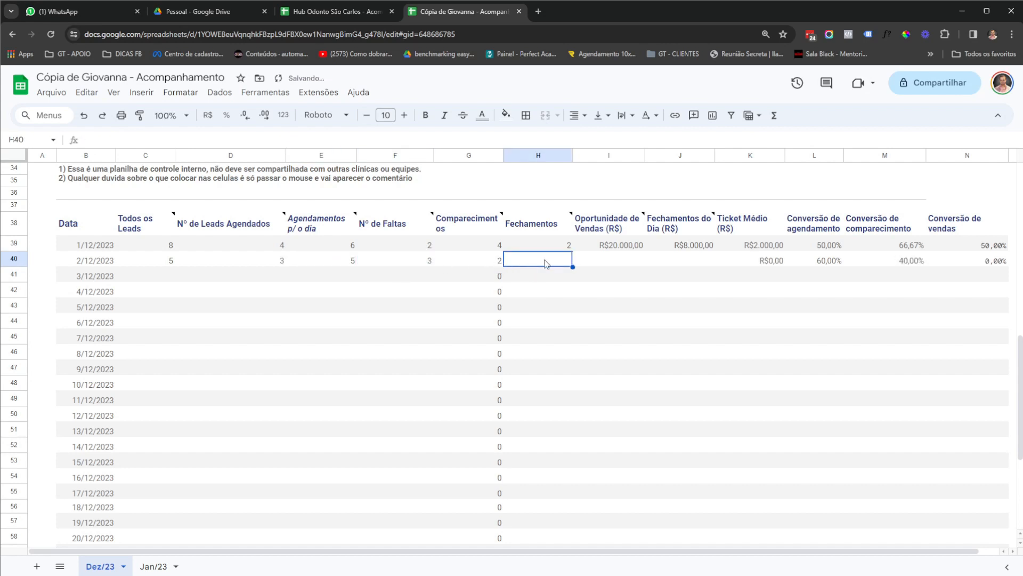
type("1")
key("Return")
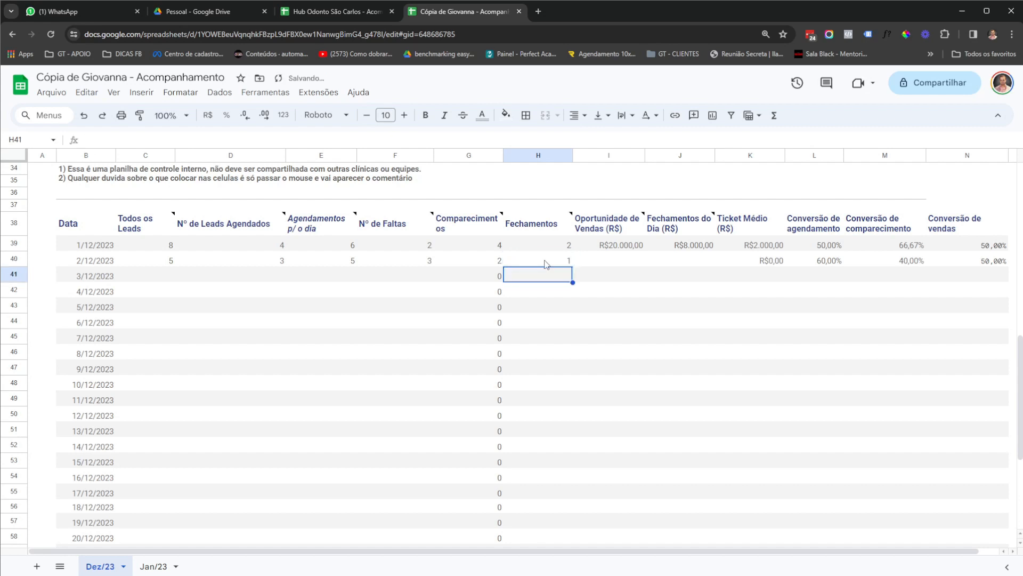
For 2/12/2023, enter 12.000 under Oportunidade de Vendas (R$) and 8000 under Fechamentos do Dia (R$)
left_click(631, 265)
mouse_move(622, 250)
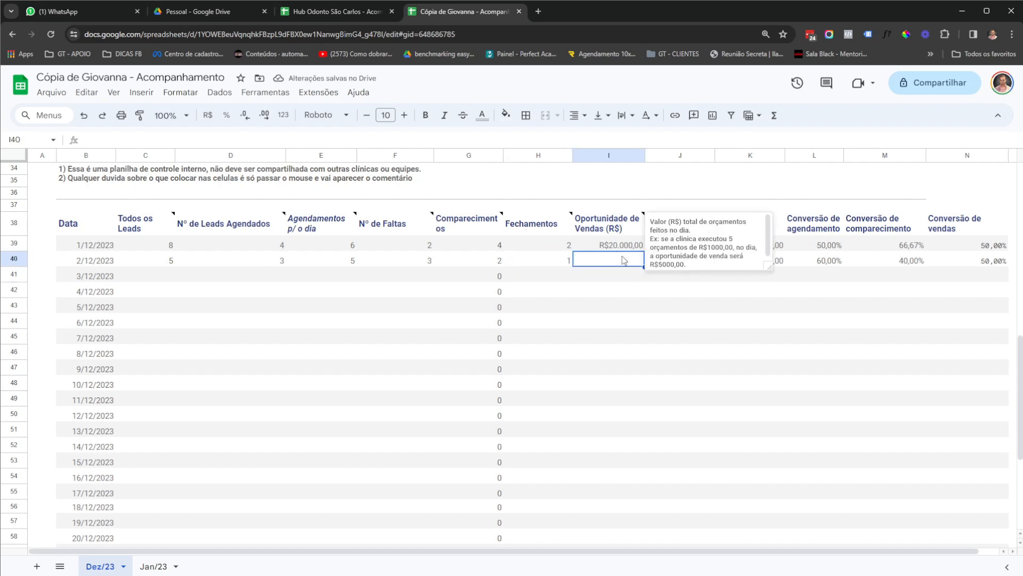
type("12.000")
key("Return")
left_click(685, 261)
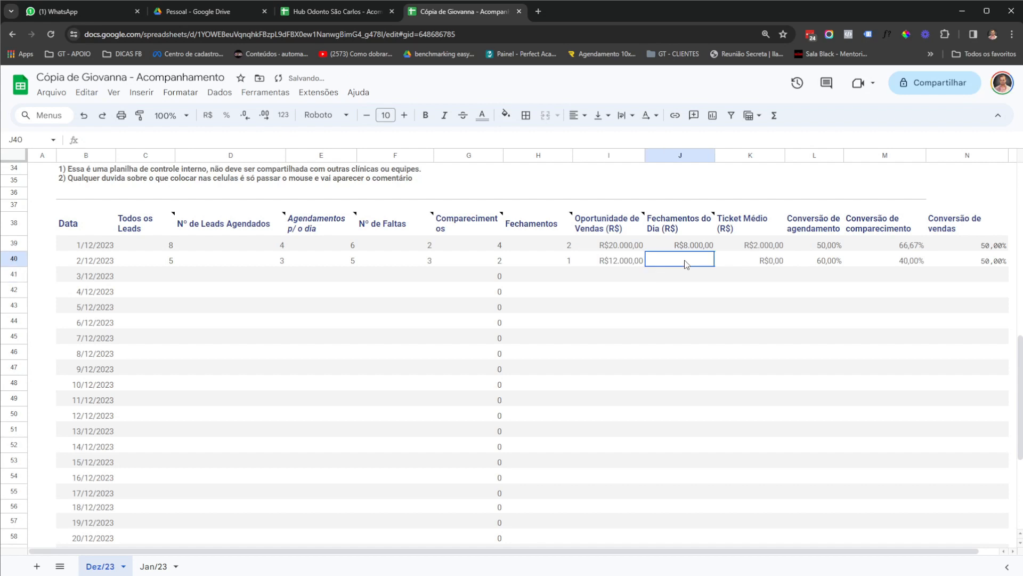
type("8000")
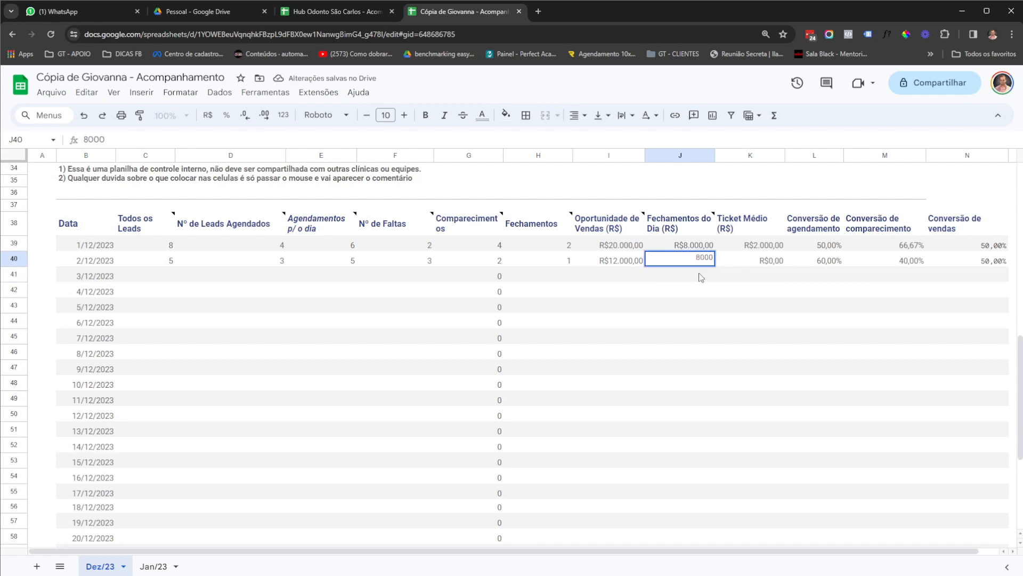
left_click(734, 323)
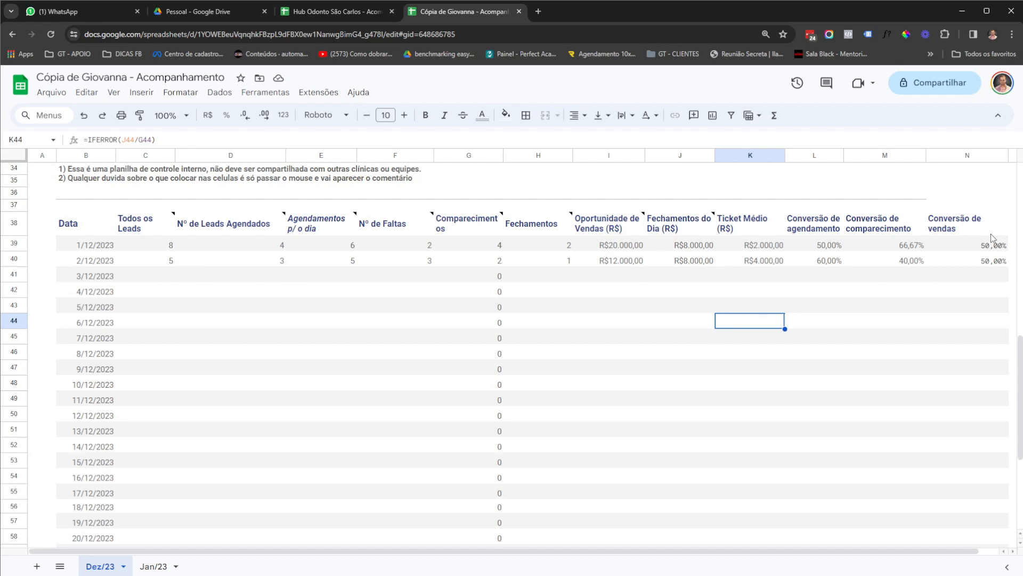
Compare the monthly totals and conversion rates in the last row with the target rates and Meta/Realizado/Falta summary above
scroll(695, 366, "down", 4)
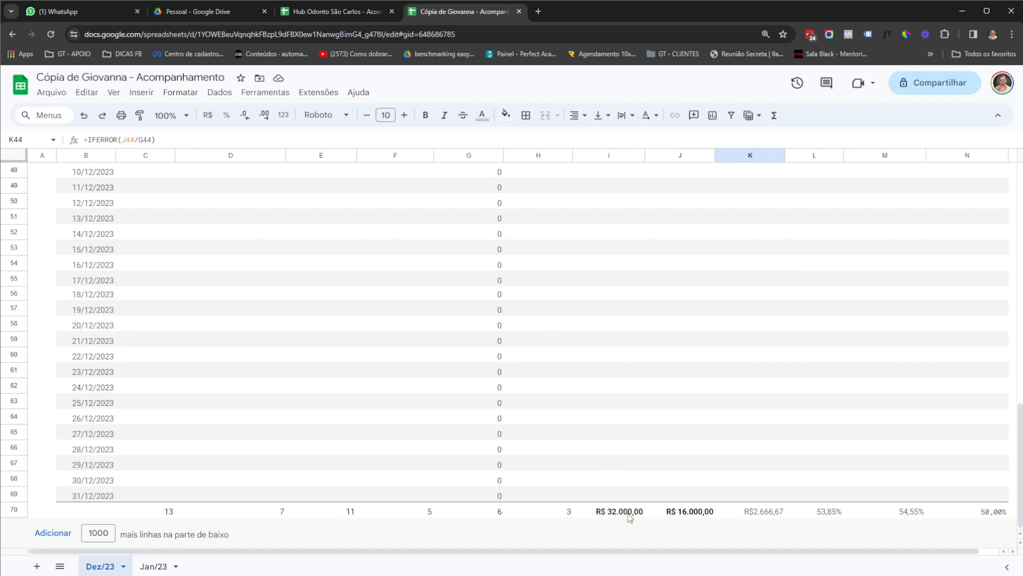
scroll(630, 514, "up", 7)
mouse_move(613, 392)
scroll(612, 391, "down", 7)
scroll(715, 461, "up", 15)
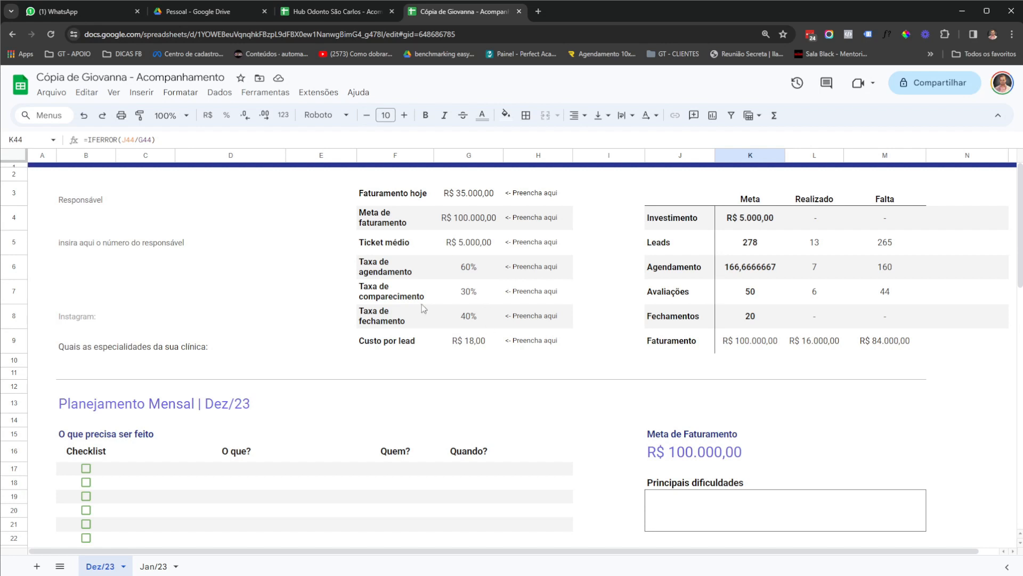
scroll(784, 397, "down", 15)
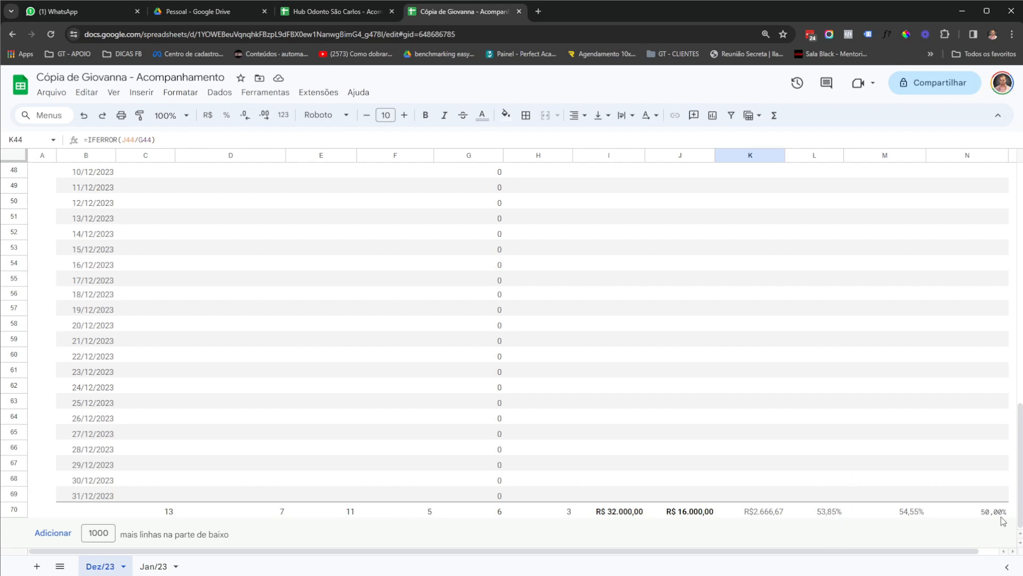
scroll(815, 459, "up", 15)
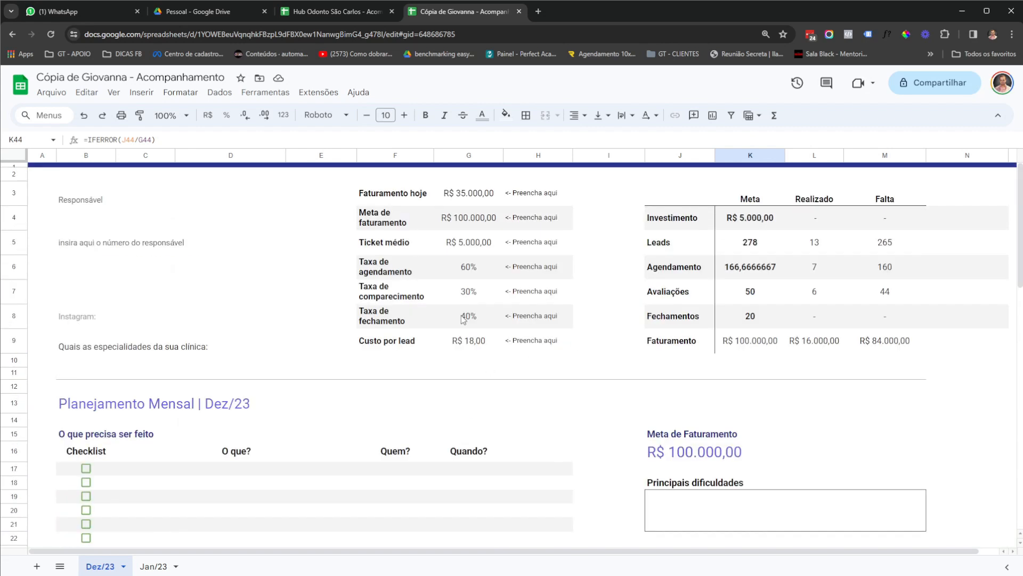
scroll(943, 394, "down", 1)
scroll(949, 416, "down", 15)
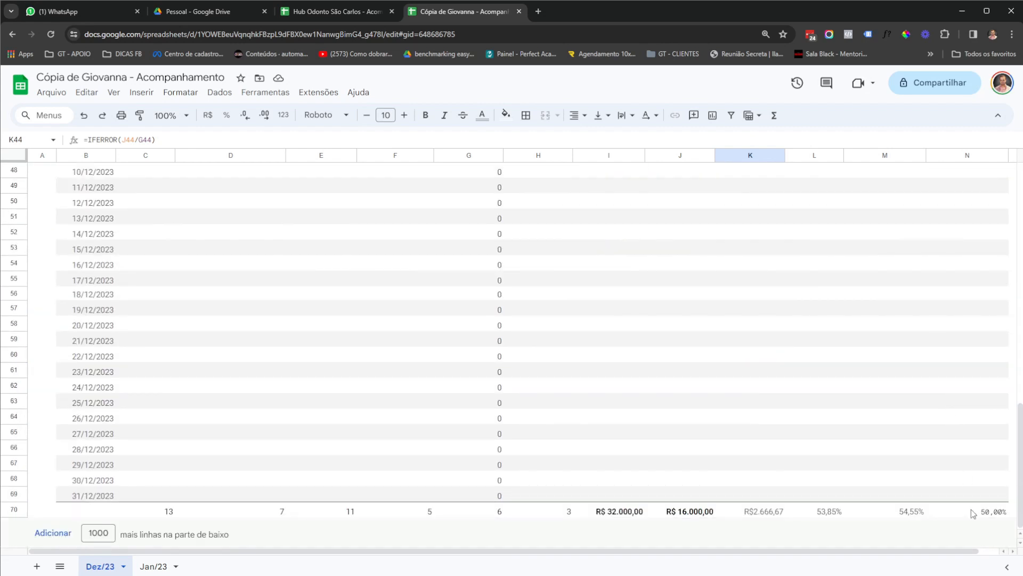
Review the daily conversion rates for 1/12/2023 and 2/12/2023 against the monthly totals row
scroll(677, 397, "up", 8)
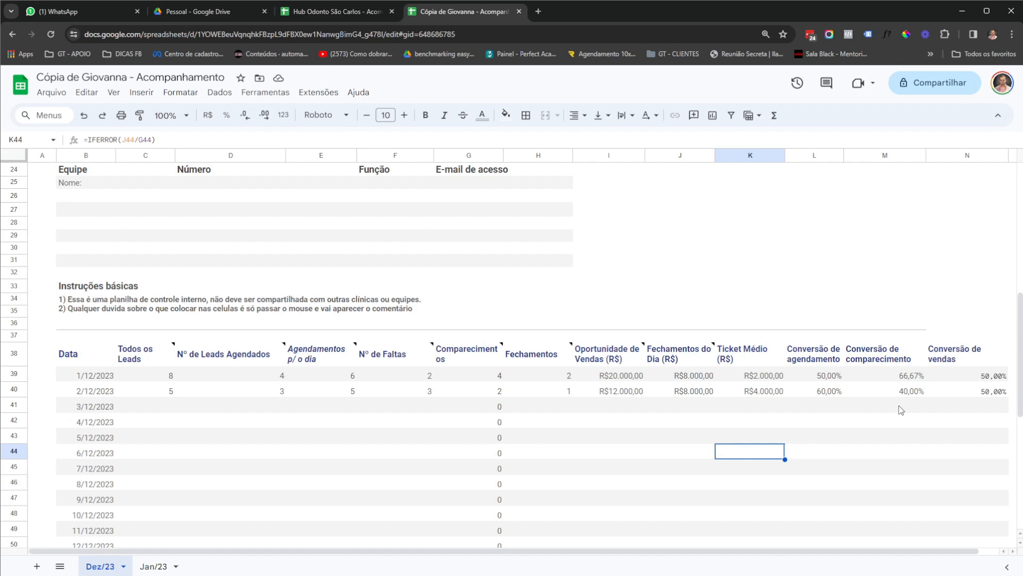
scroll(898, 394, "down", 5)
scroll(898, 394, "down", 3)
scroll(891, 441, "up", 8)
scroll(892, 441, "up", 2)
scroll(892, 440, "down", 2)
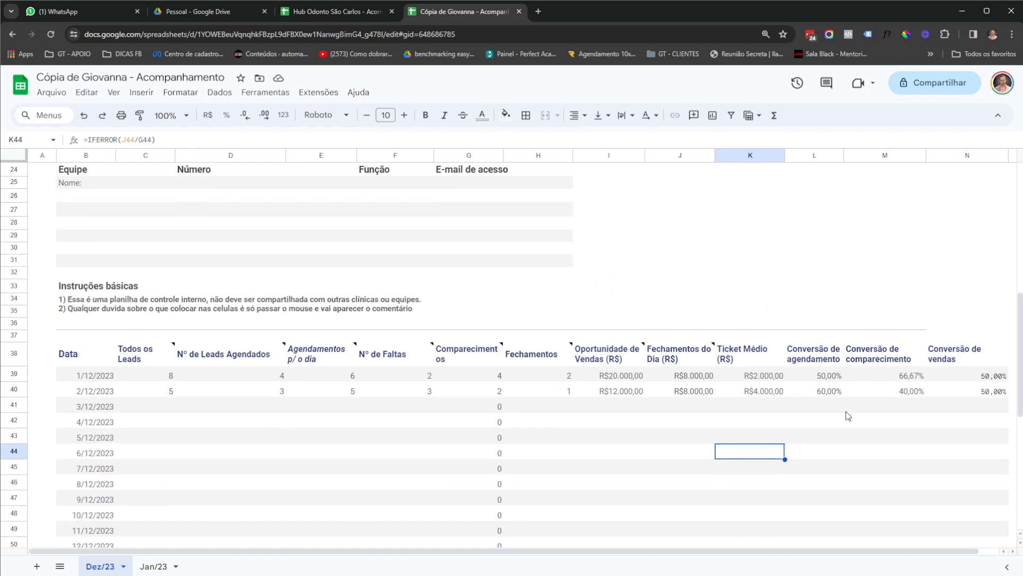